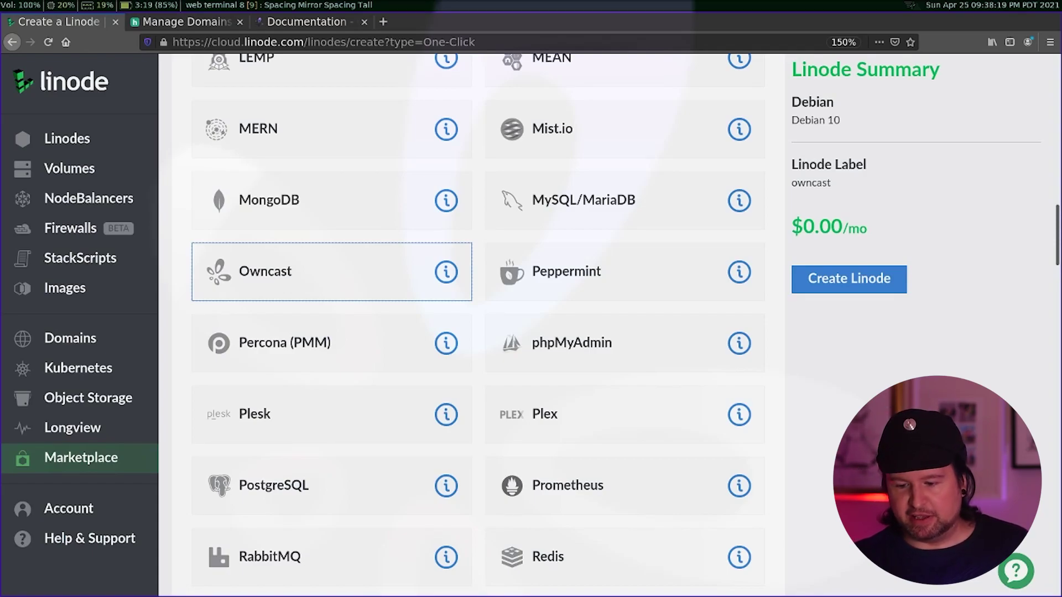
# - Scroll the Marketplace app list back up toward the Owncast tile
pyautogui.scroll(3, 478, 321)
# - Select Owncast as the Marketplace app to deploy
pyautogui.scroll(-1, 478, 320)
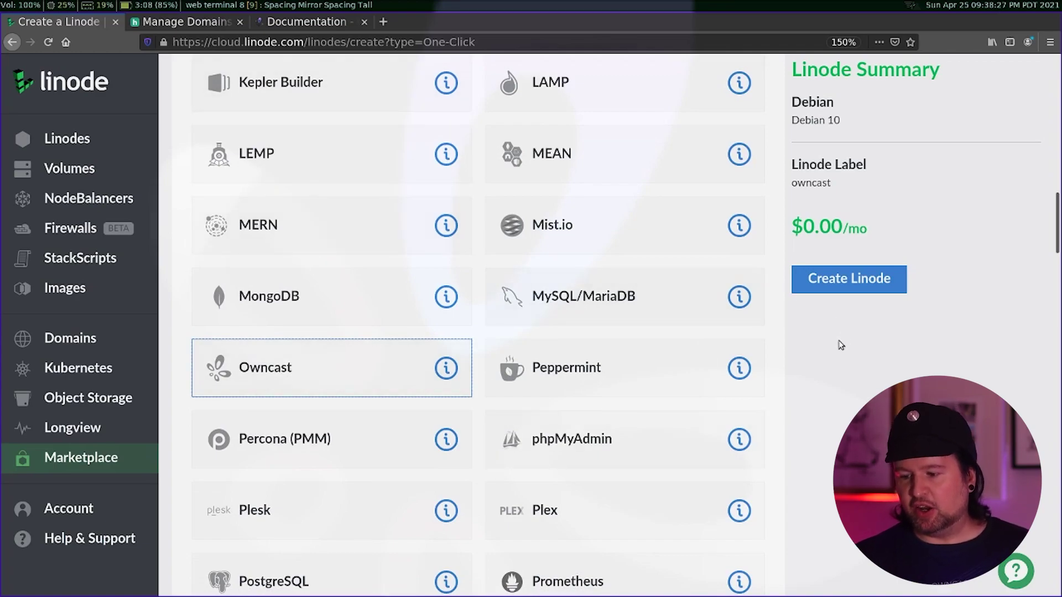
pyautogui.click(861, 284)
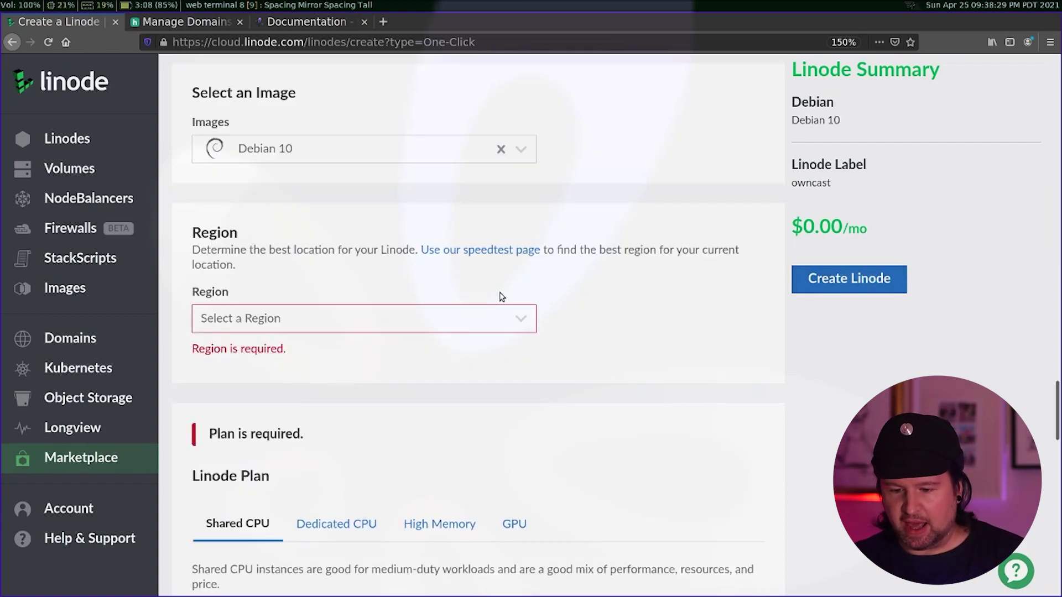
pyautogui.scroll(5, 445, 327)
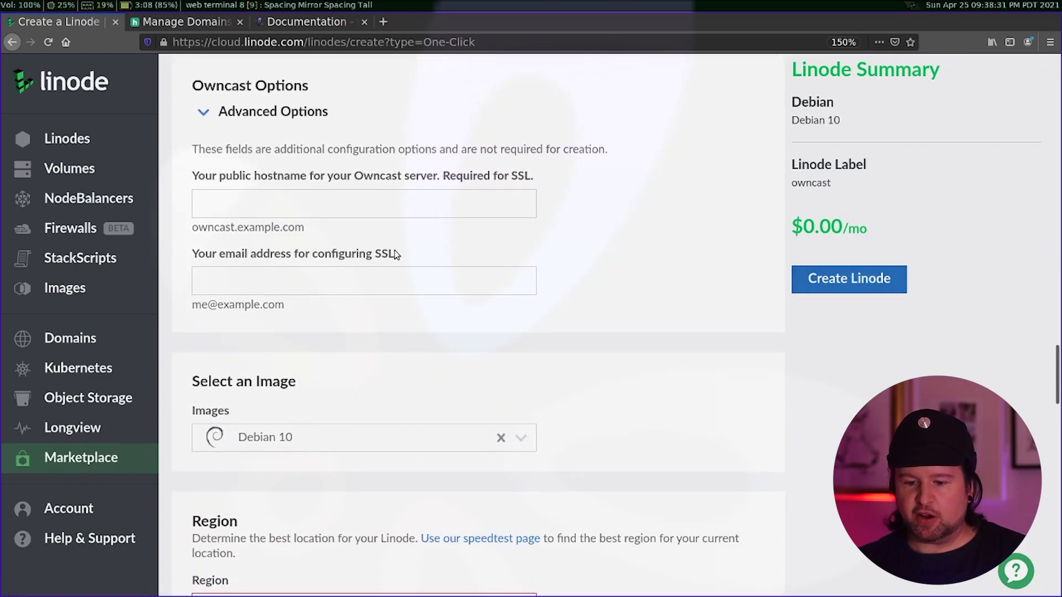
# - Enter live.beststreamingclub.com as the Owncast hostname and fill in the SSL contact e-mail
pyautogui.click(379, 199)
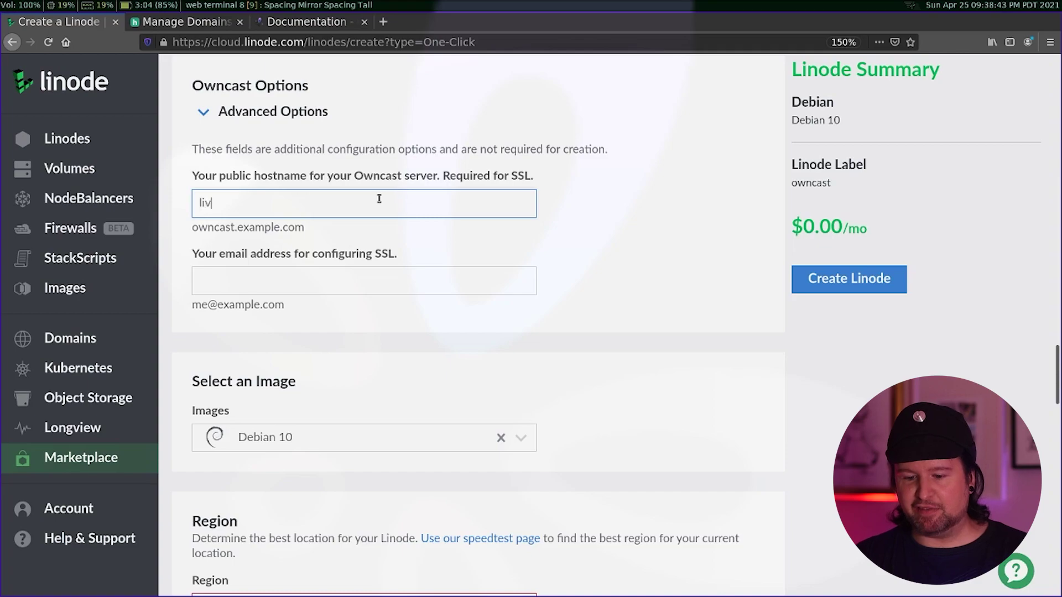
pyautogui.write('e.beststream')
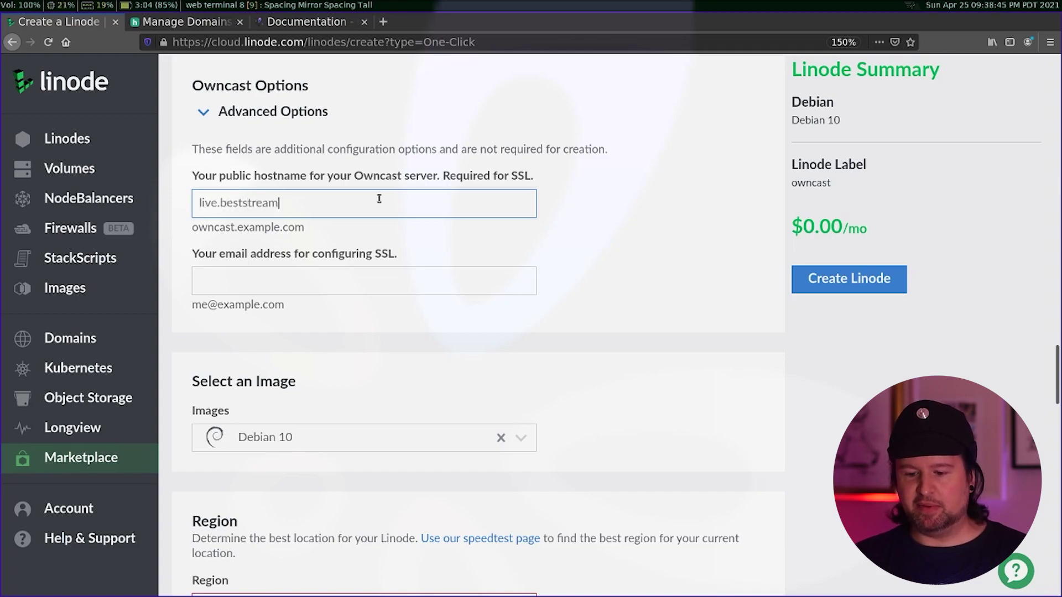
pyautogui.write('ingclub.com')
pyautogui.press('Tab')
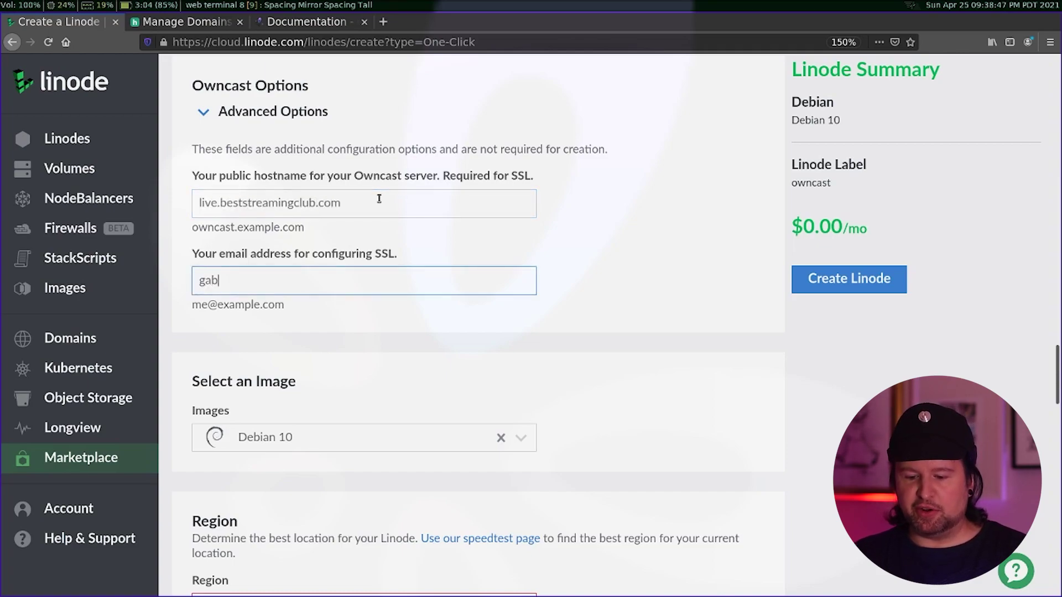
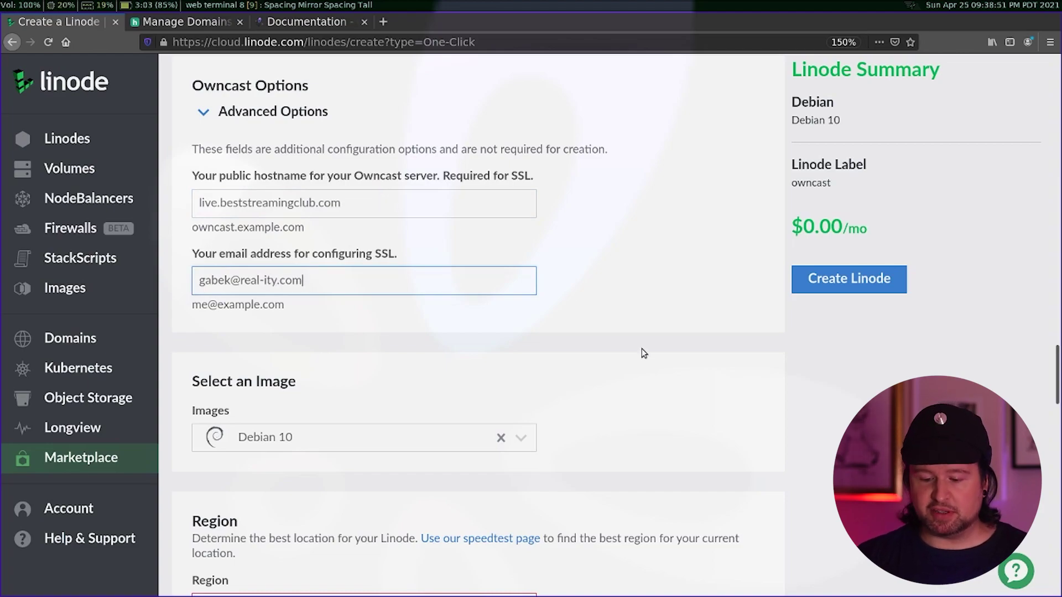
pyautogui.scroll(-1, 642, 349)
# - Choose the Fremont, CA region and the Shared CPU Linode 4GB plan at $20.00/mo
pyautogui.scroll(-5, 643, 353)
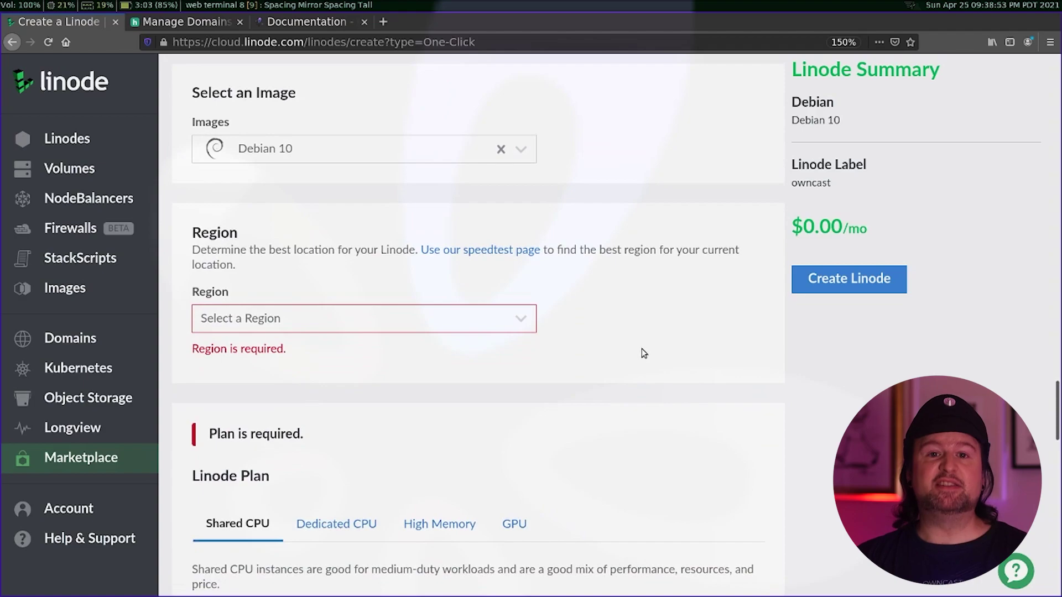
pyautogui.click(489, 324)
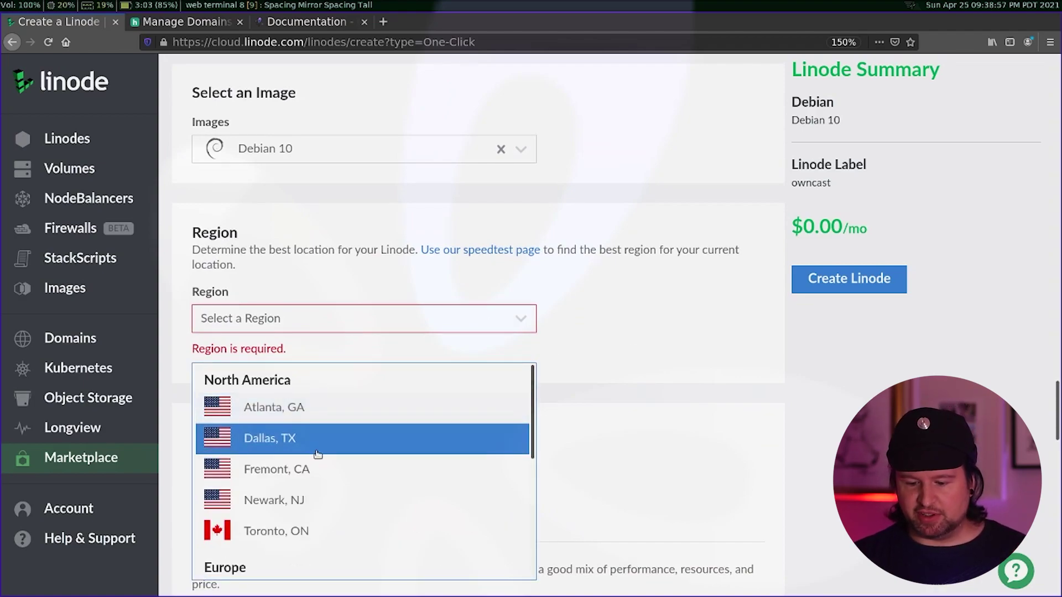
pyautogui.click(290, 486)
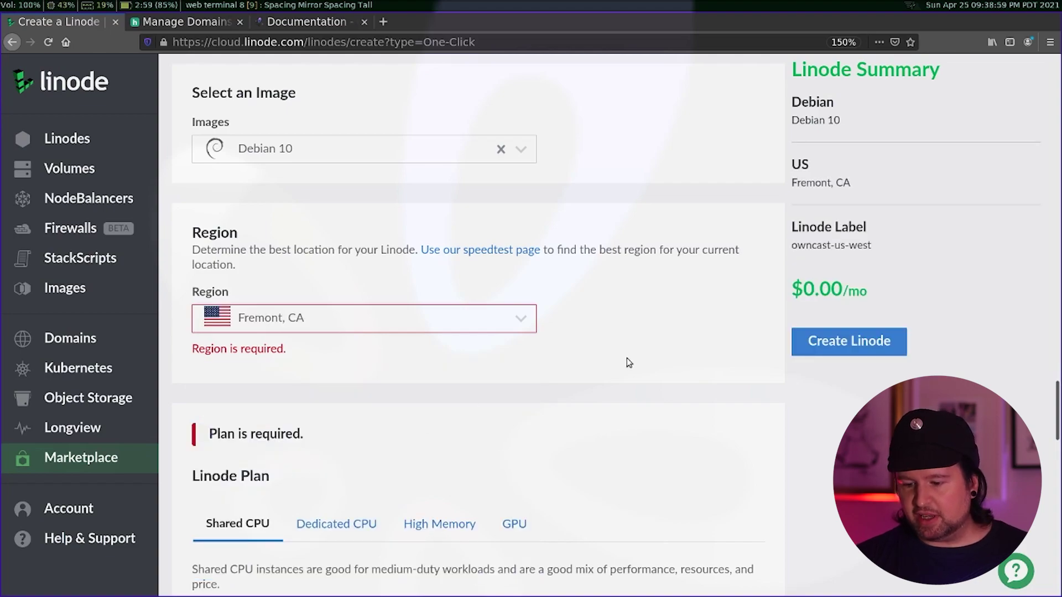
pyautogui.scroll(-6, 627, 360)
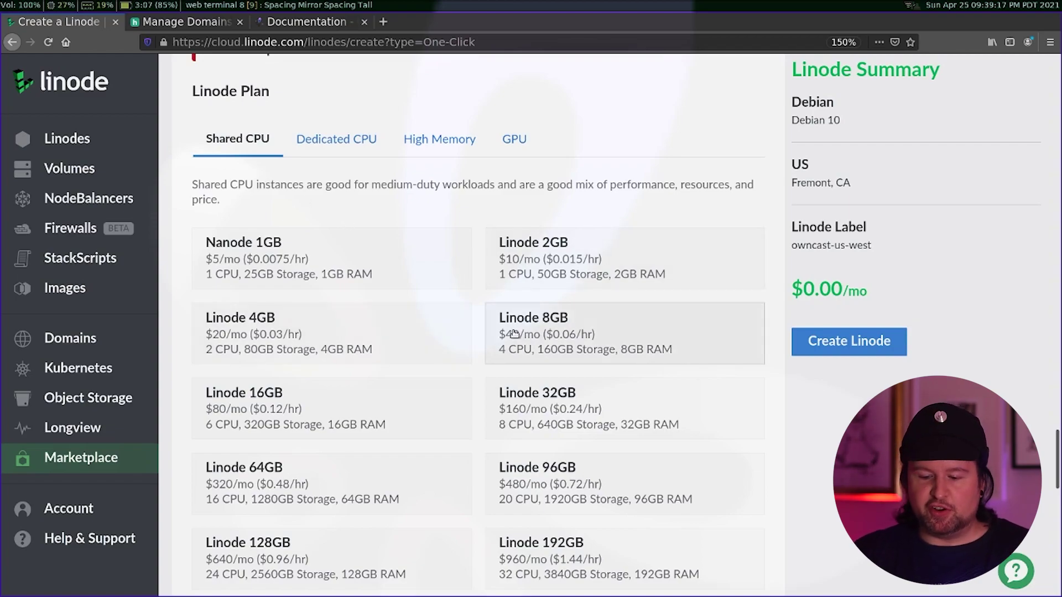
pyautogui.click(379, 332)
pyautogui.scroll(-6, 379, 335)
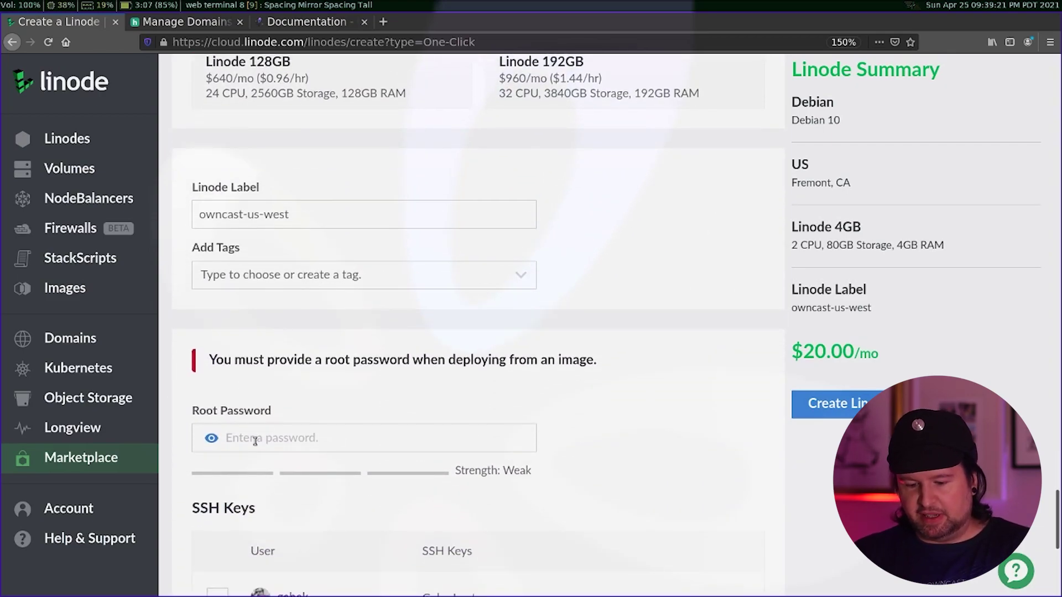
# - Enter a root password, tick the saved SSH key, and create the owncast-us-west Linode
pyautogui.click(255, 440)
pyautogui.write('•••••••••')
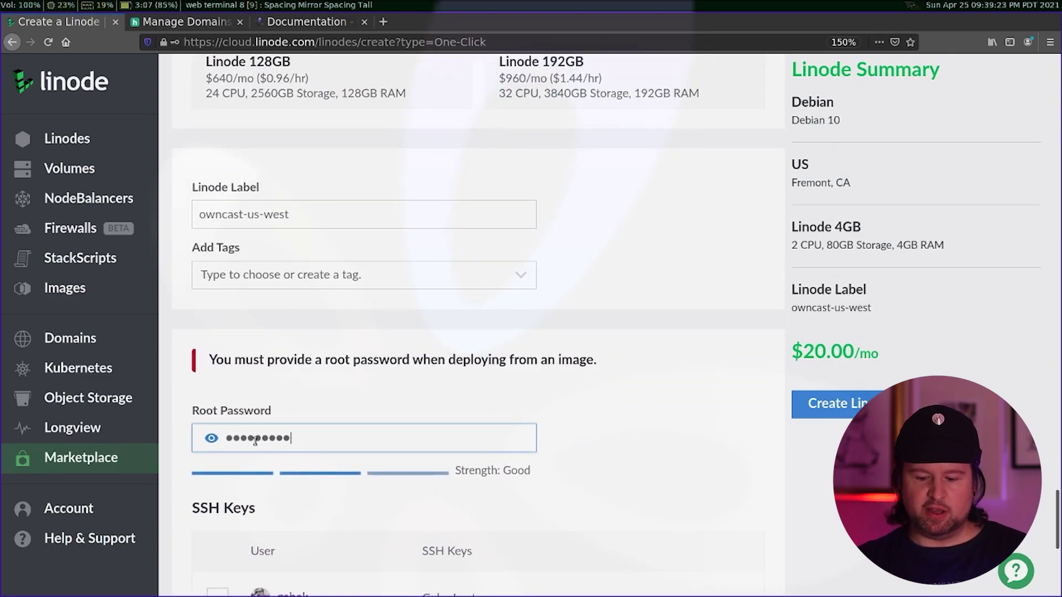
pyautogui.scroll(-2, 255, 441)
pyautogui.click(217, 501)
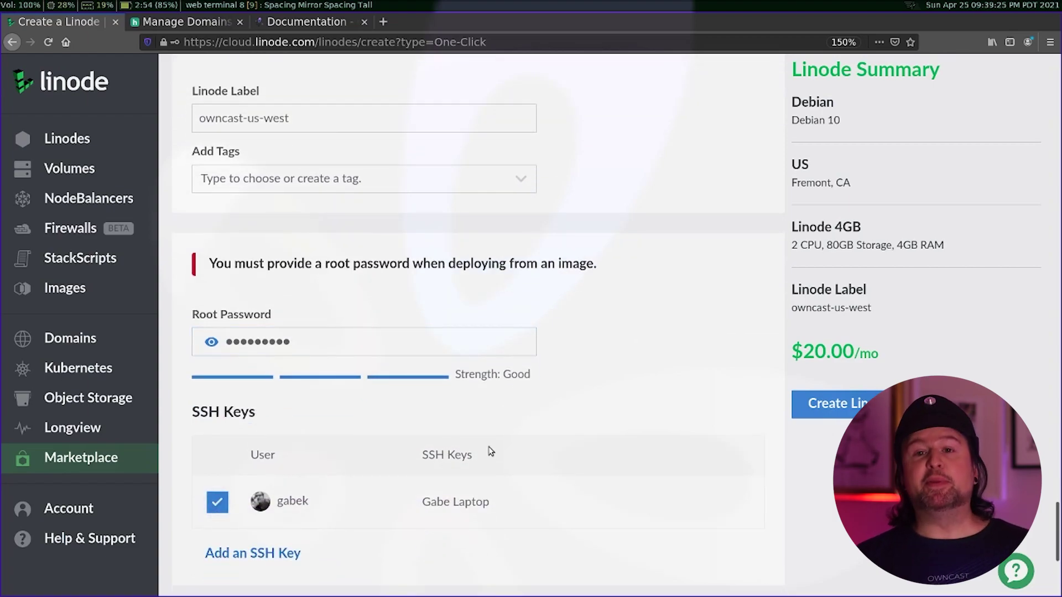
pyautogui.scroll(-6, 490, 448)
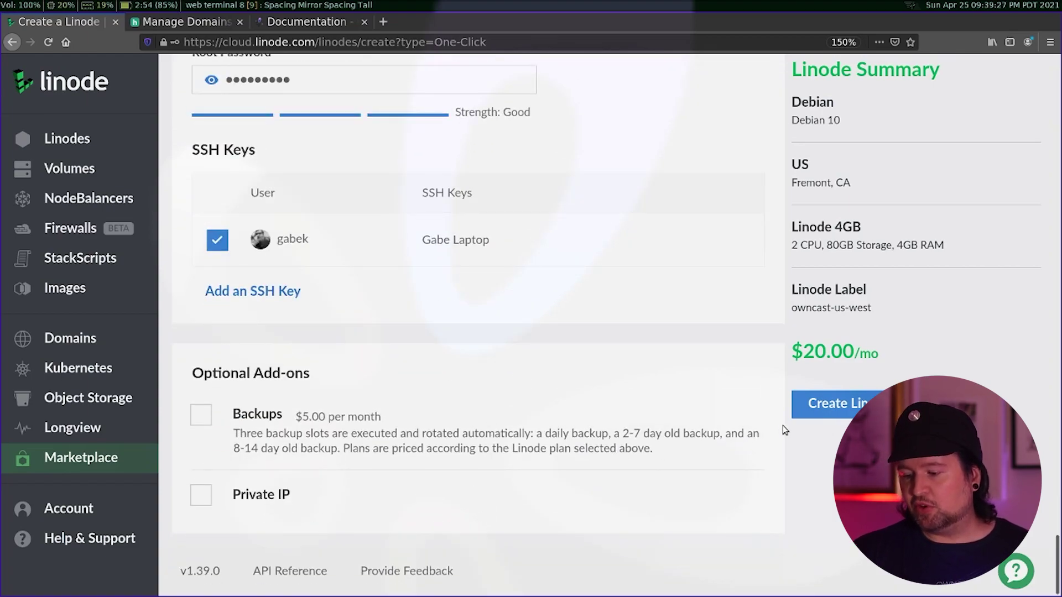
pyautogui.click(834, 406)
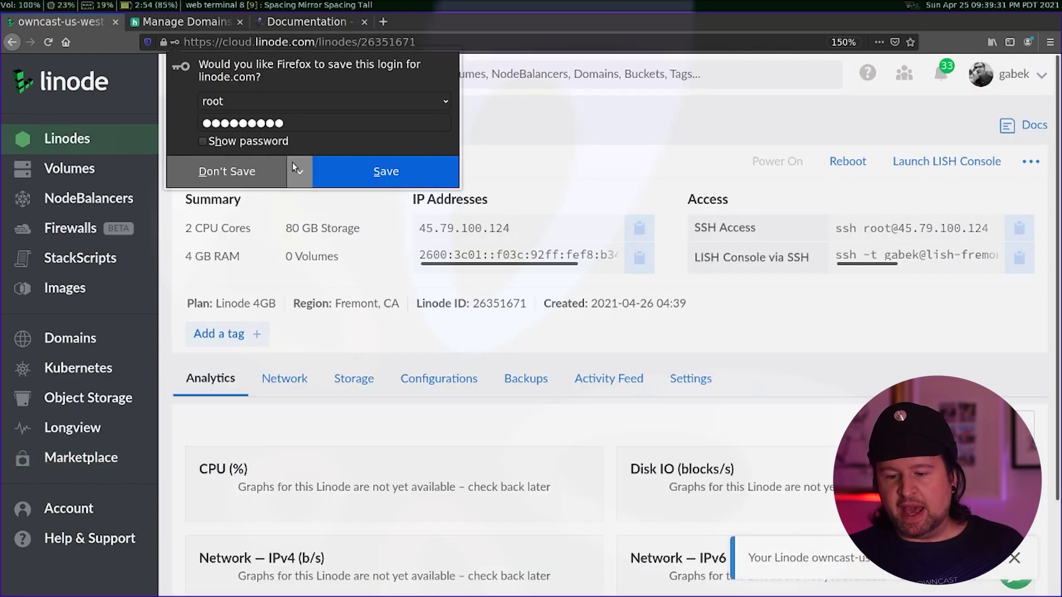
# - Decline saving the login, copy IPv4 45.79.100.124, and go to the beststreamingclub.com DNS tab
pyautogui.click(233, 171)
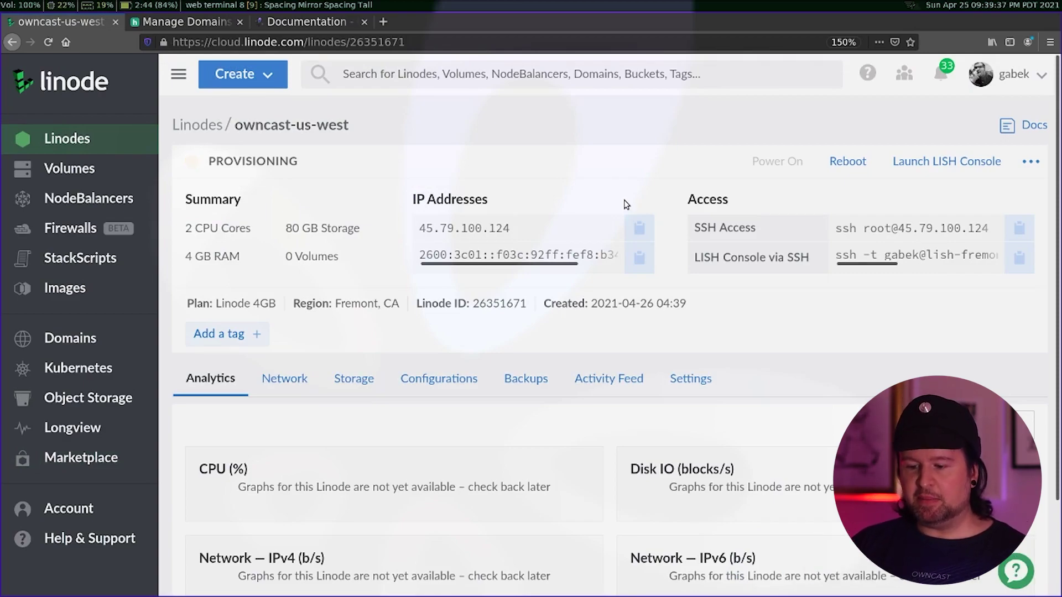
pyautogui.click(639, 227)
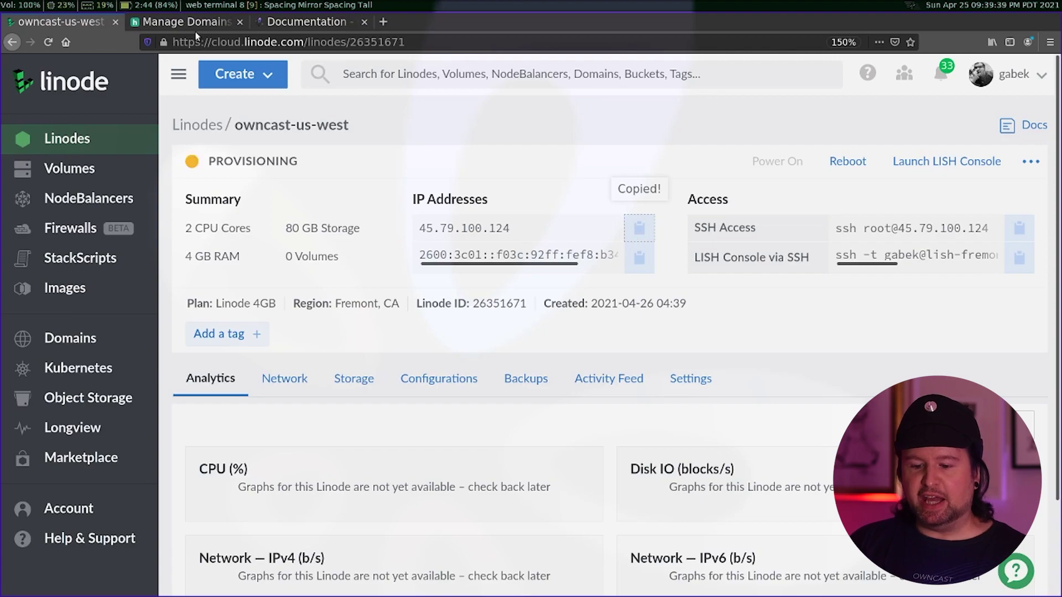
pyautogui.click(179, 23)
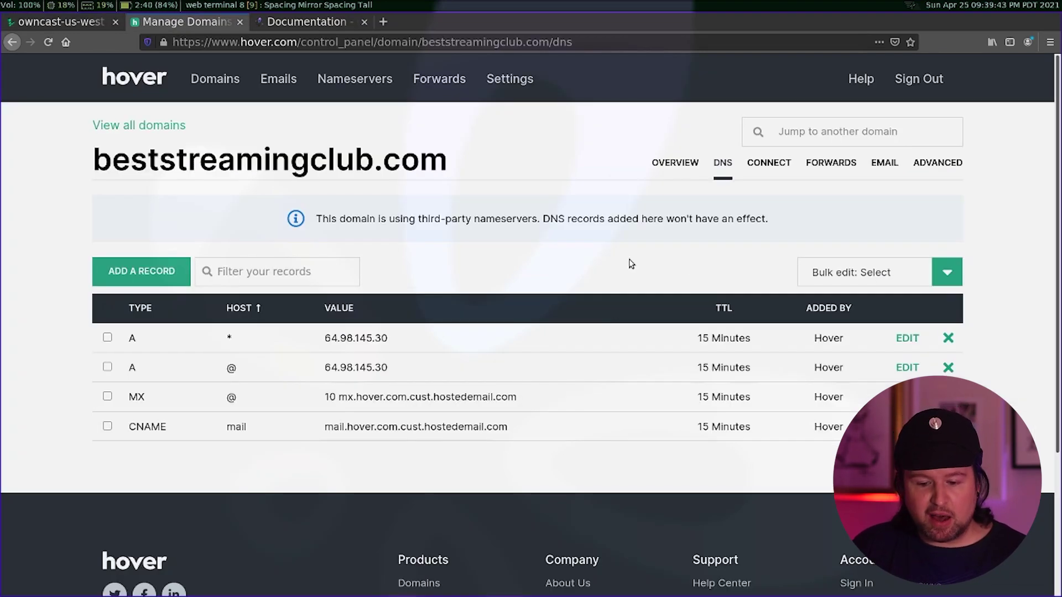
# - Add a Hover A record with hostname live pointing to 45.79.100.124
pyautogui.click(125, 270)
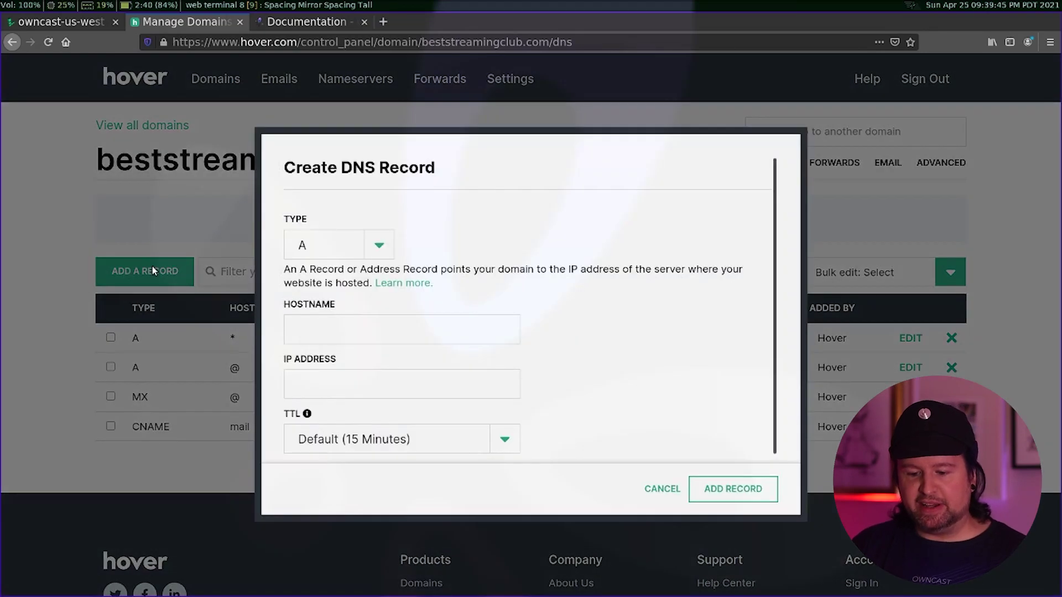
pyautogui.click(363, 339)
pyautogui.write('live')
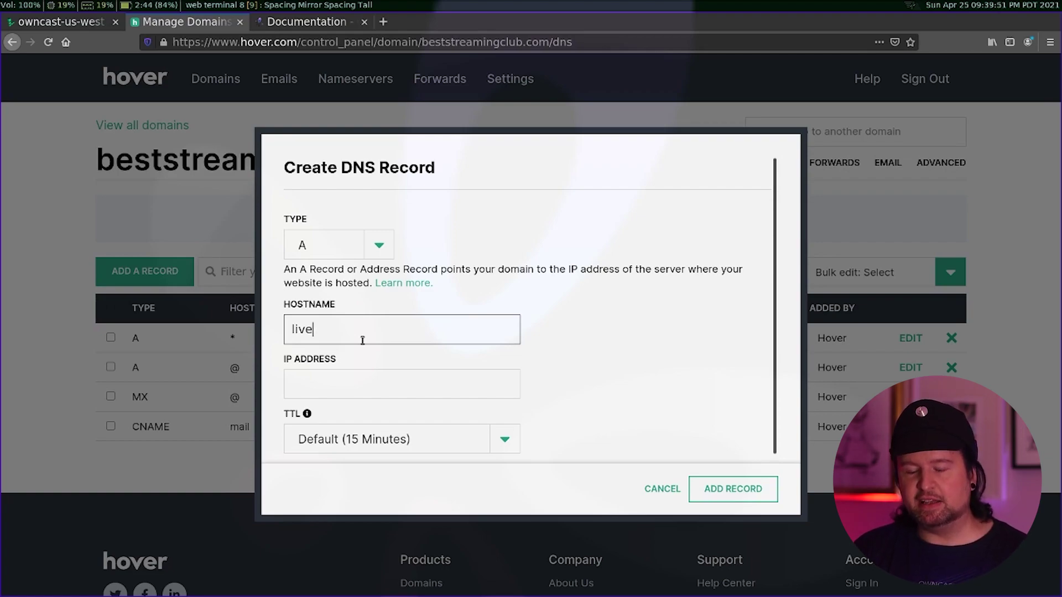
pyautogui.press('Tab')
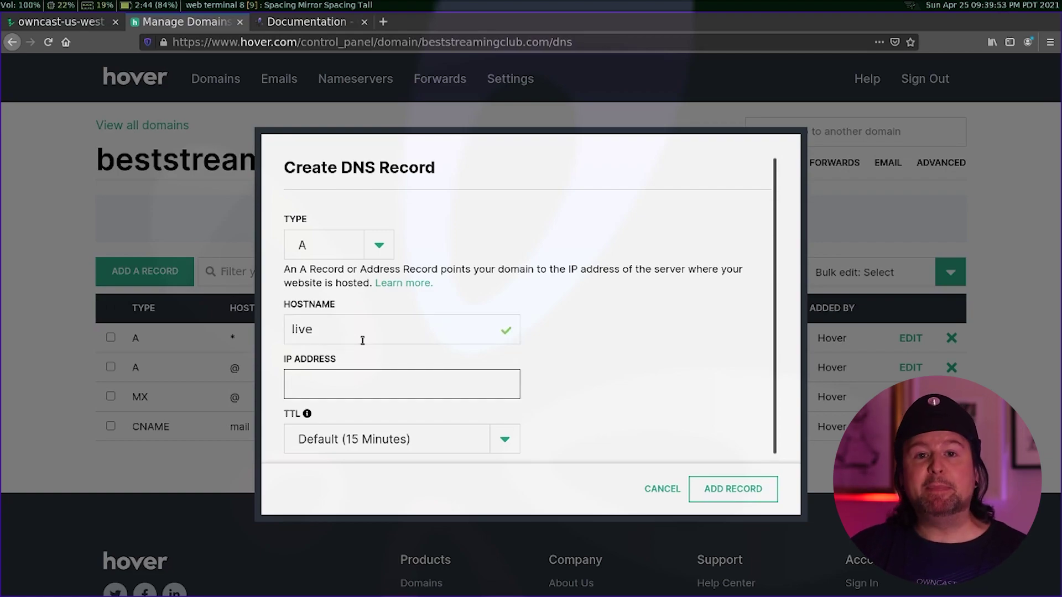
pyautogui.hotkey('ctrl', 'v')
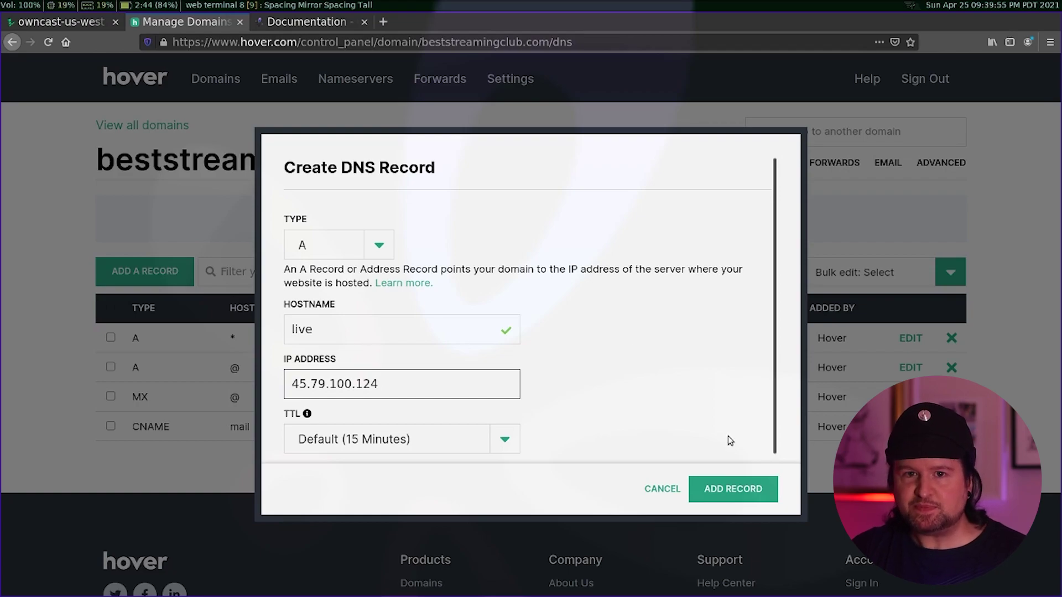
pyautogui.click(722, 486)
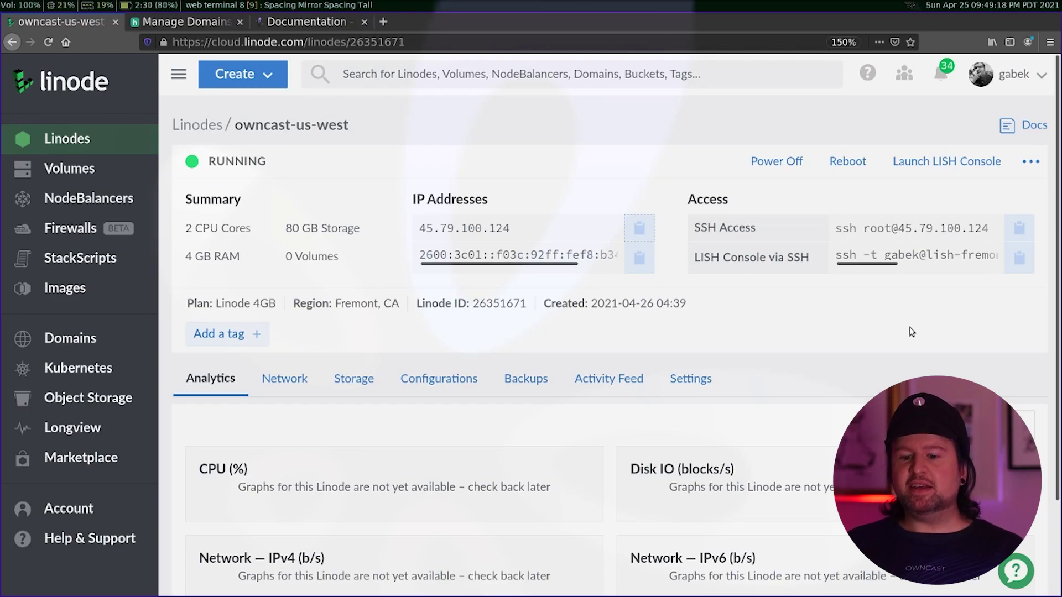
# - Open a new browser tab once the owncast-us-west server shows RUNNING
pyautogui.hotkey('ctrl', 't')
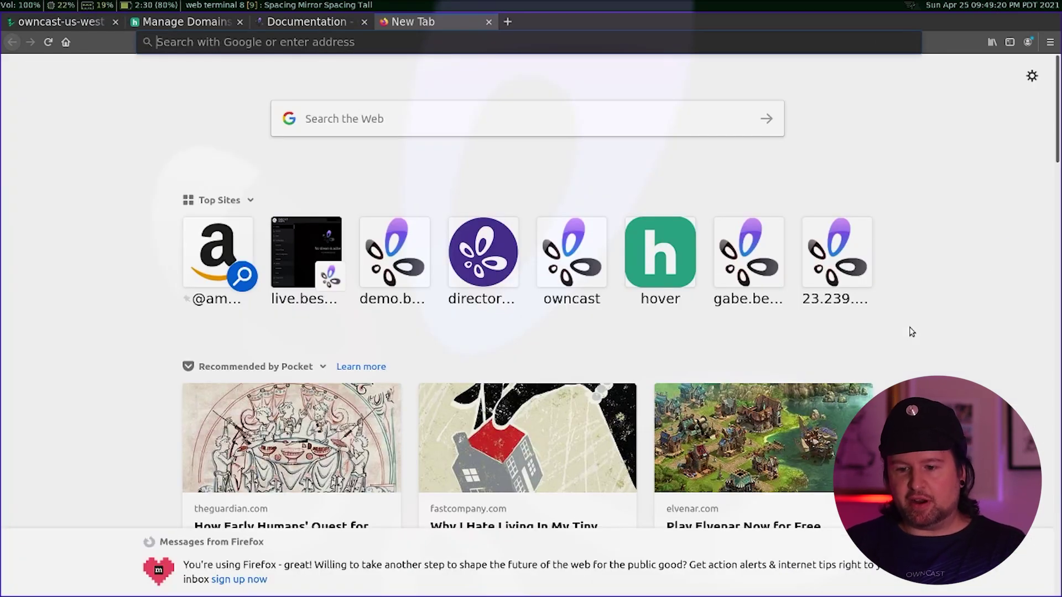
# - Load live.beststreamingclub.com to see the Owncast page reporting 'Stream is offline.'
pyautogui.write('live.beststreamingclub.com')
pyautogui.press('Return')
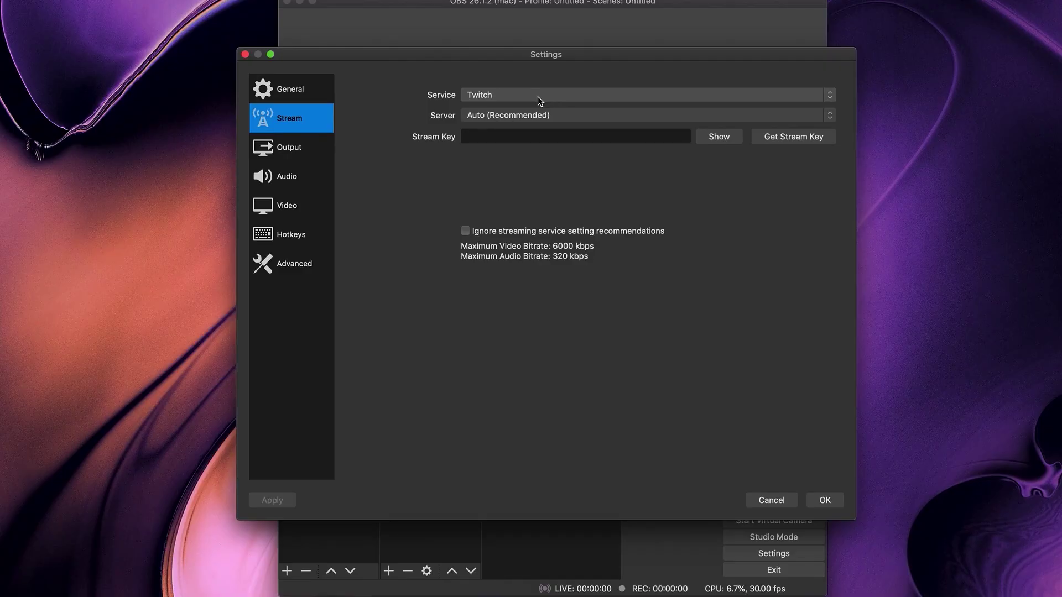
# - Set OBS to a Custom service at rtmp://live.beststreamingclub.com, save, and start streaming
pyautogui.click(538, 97)
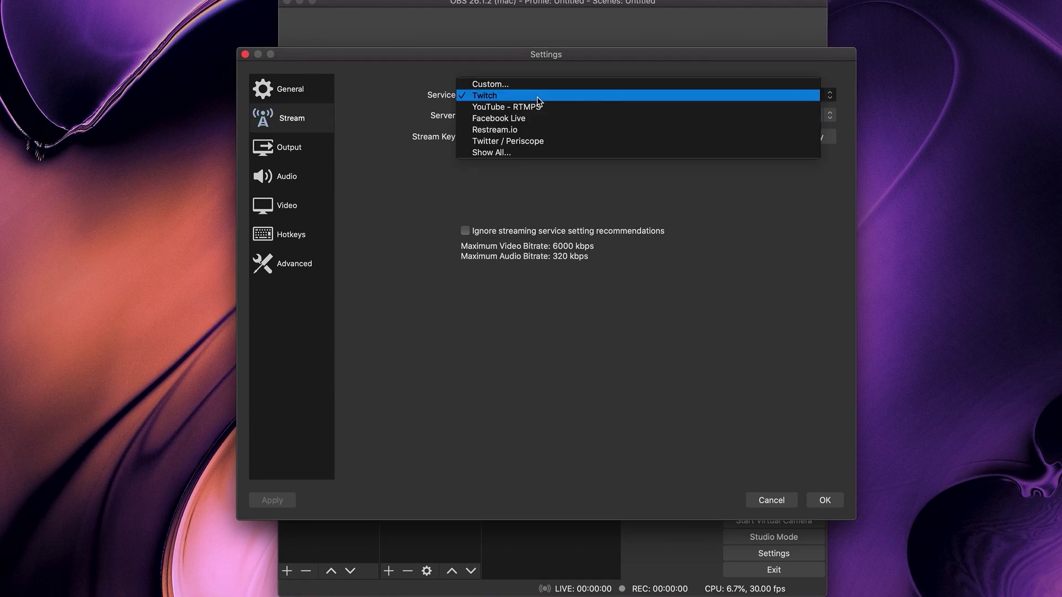
pyautogui.click(512, 86)
pyautogui.click(481, 114)
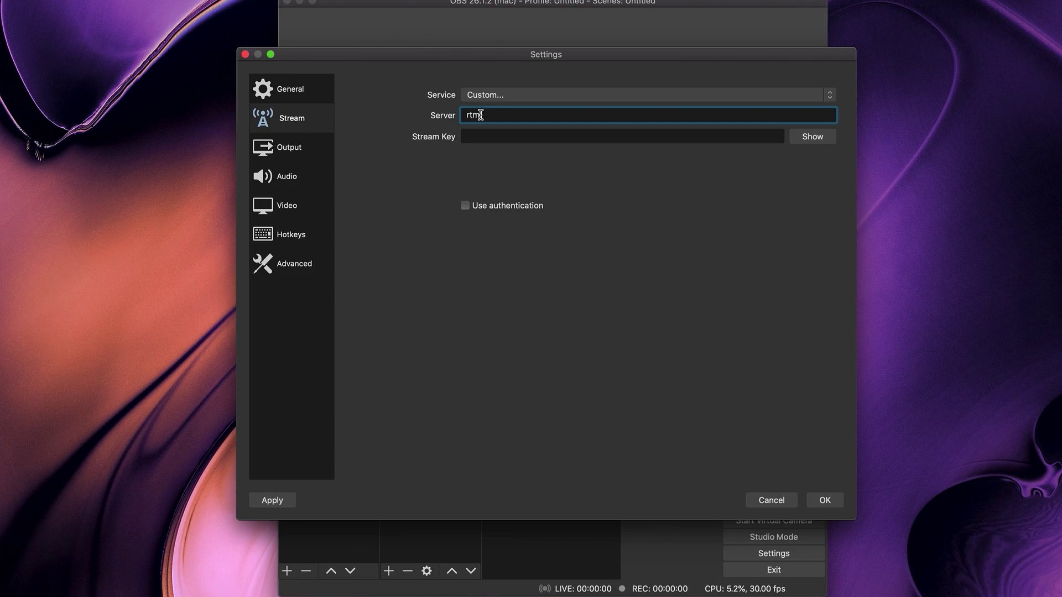
pyautogui.write('rtmp://live.beststreamingclub.com')
pyautogui.press('Tab')
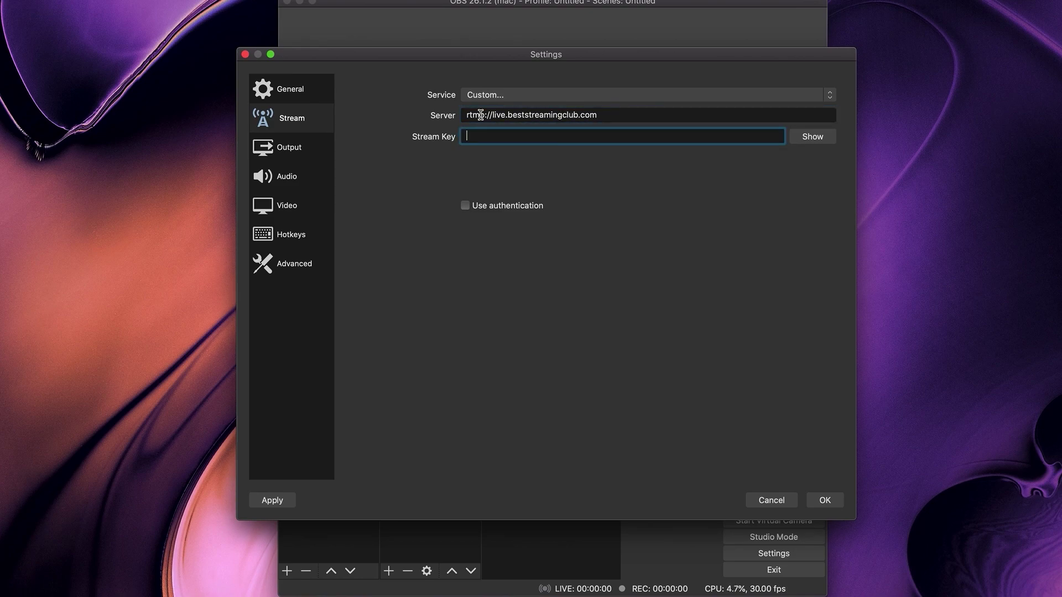
pyautogui.click(837, 500)
pyautogui.click(775, 488)
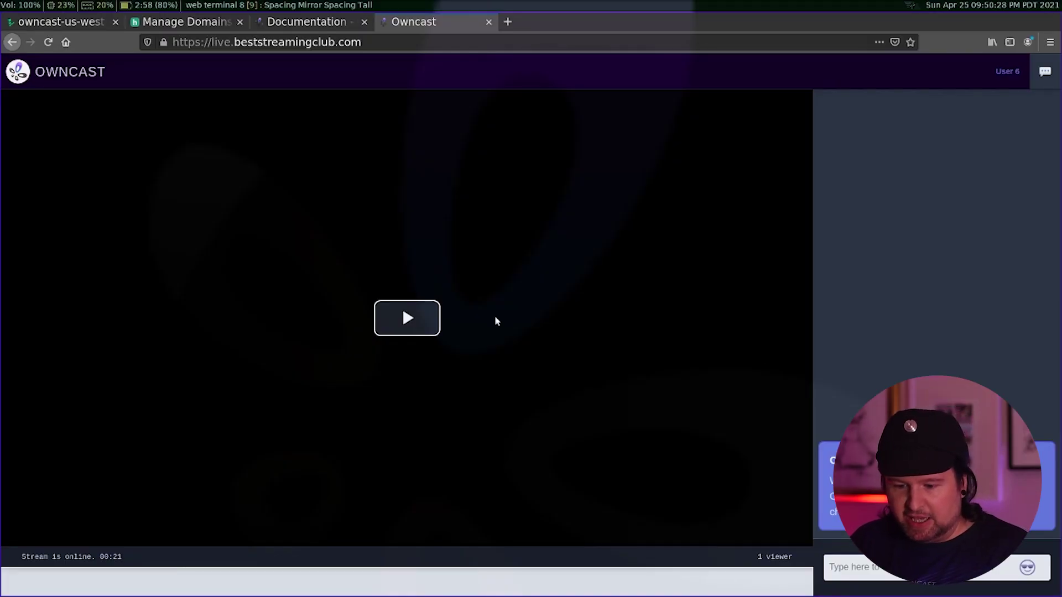
# - Play the live webcam stream in the Owncast player on live.beststreamingclub.com
pyautogui.click(412, 316)
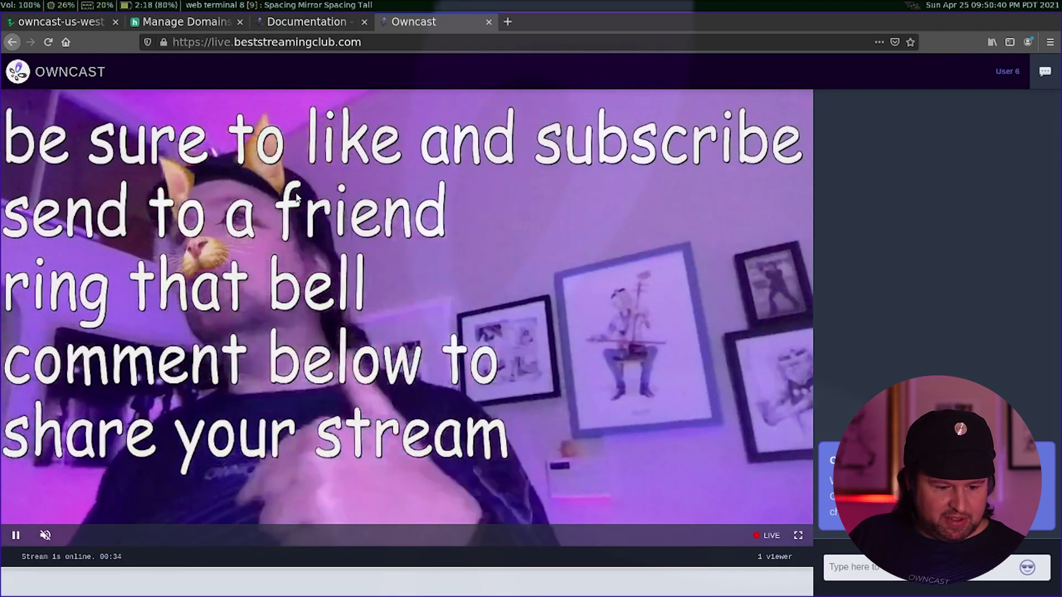
# - Load the Owncast server's /admin/ address in the browser
pyautogui.click(404, 40)
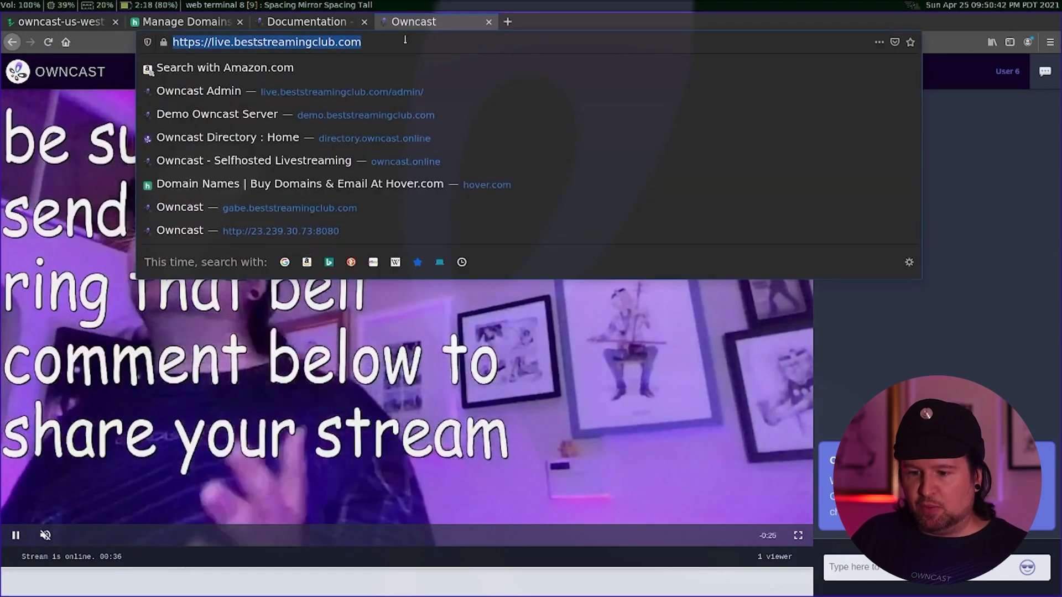
pyautogui.click(404, 40)
pyautogui.write('ad')
pyautogui.press('Return')
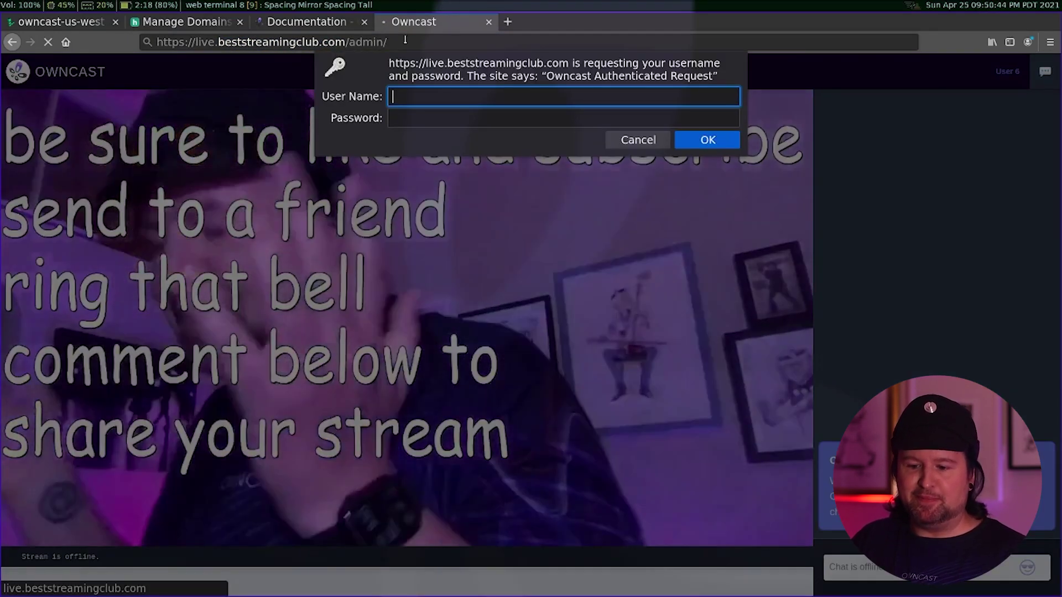
# - Sign in as admin with the admin password, declining to save the login
pyautogui.write('admin')
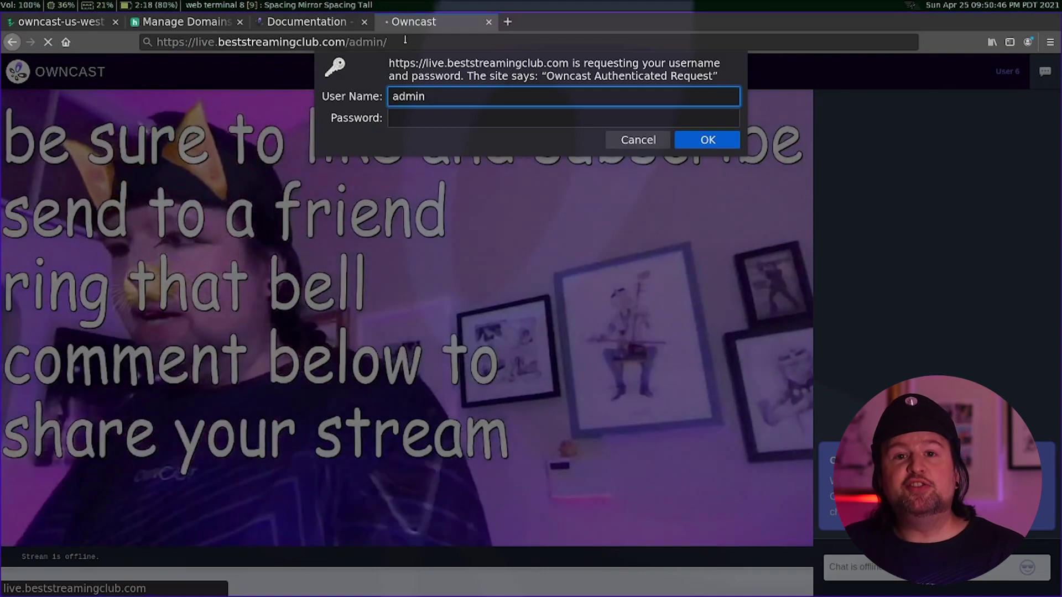
pyautogui.press('Tab')
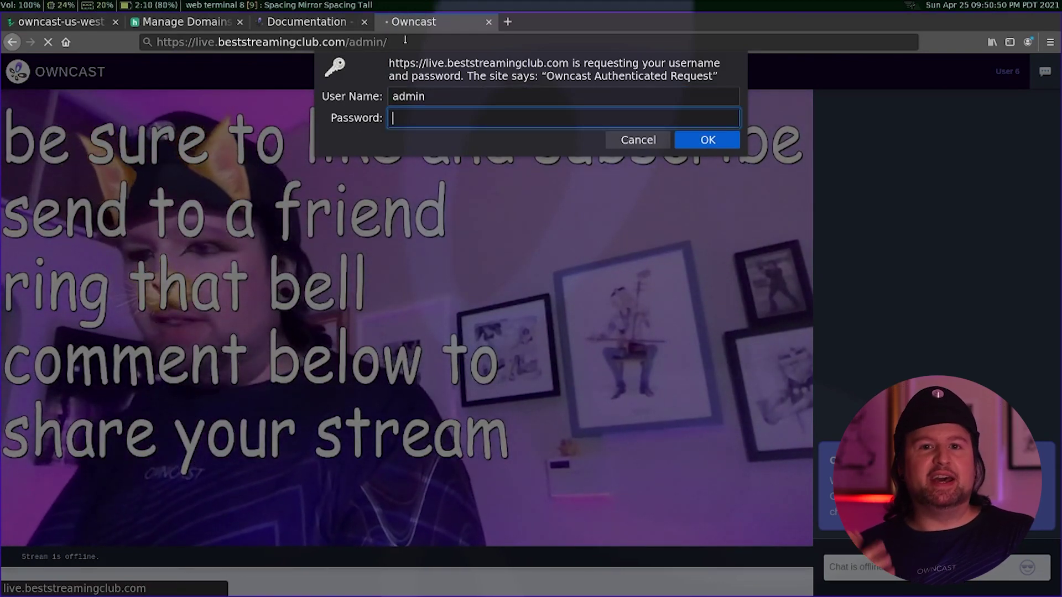
pyautogui.write('••••••')
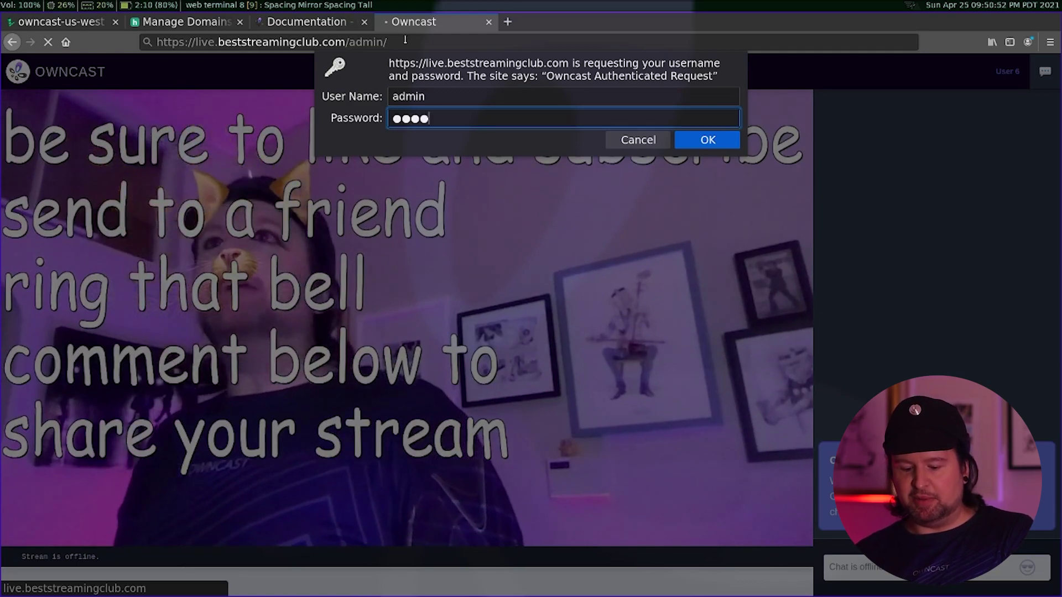
pyautogui.press('Return')
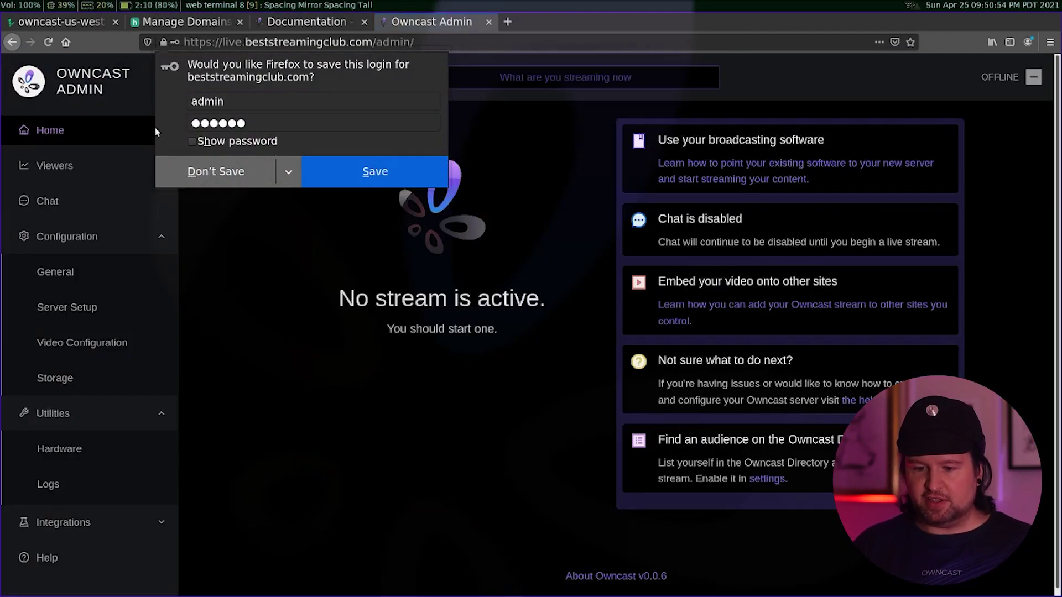
pyautogui.click(218, 171)
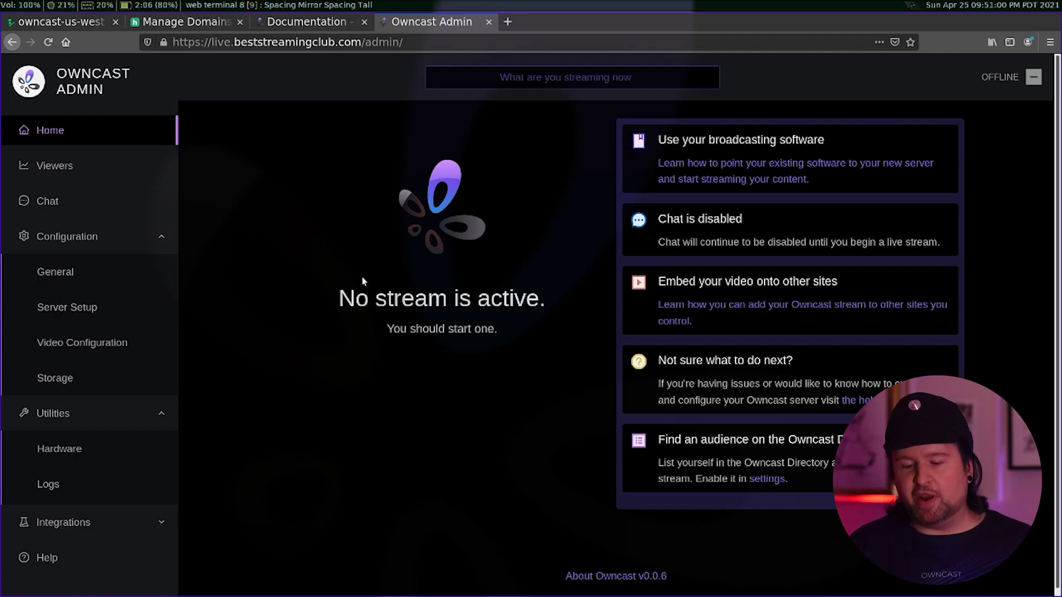
pyautogui.click(55, 270)
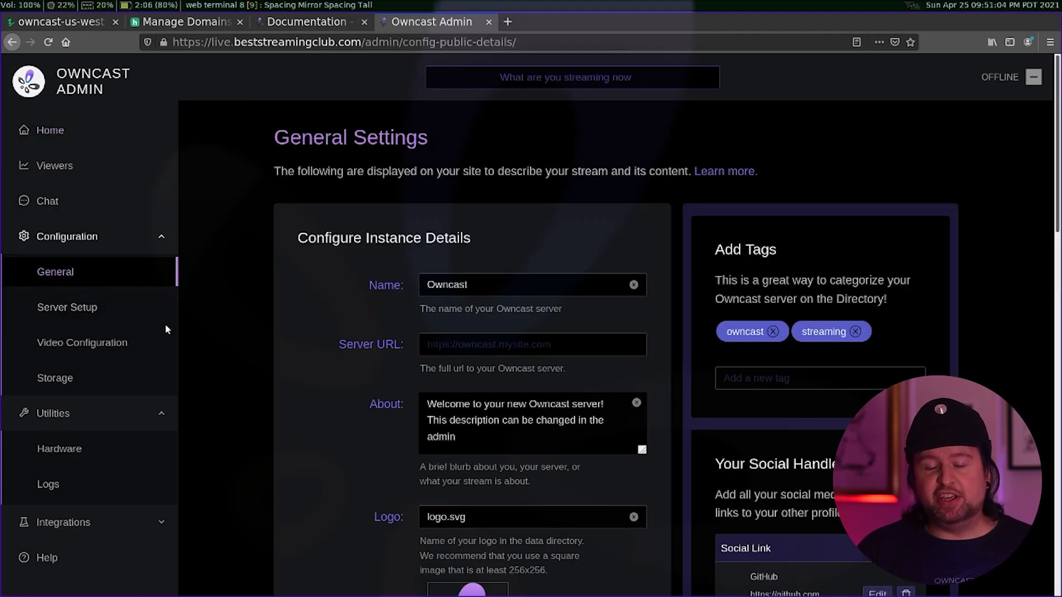
# - Replace the server name Owncast with 'Cool live stream' and update it
pyautogui.click(469, 284)
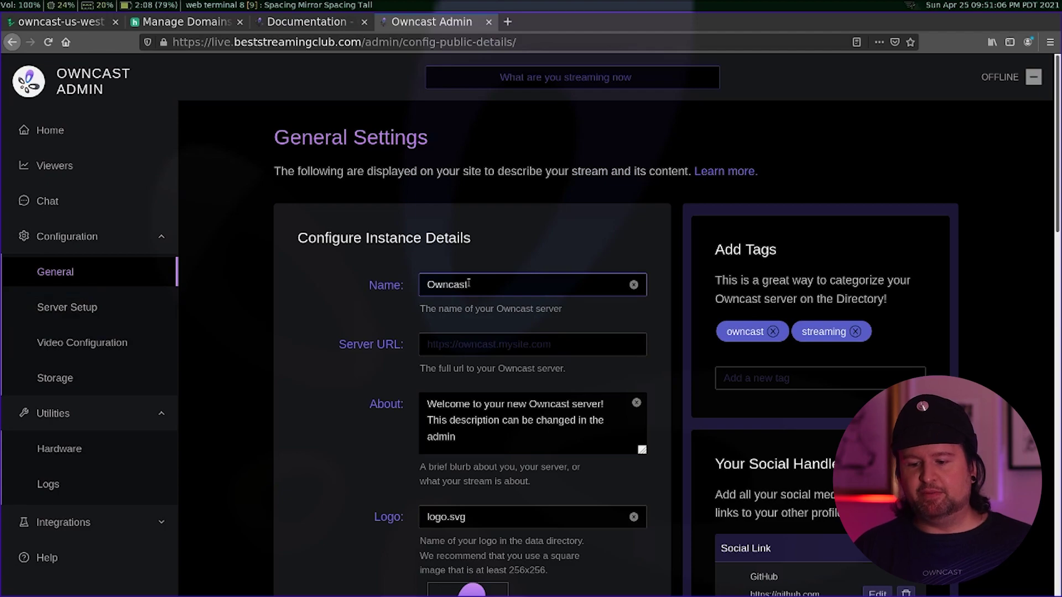
pyautogui.doubleClick(462, 284)
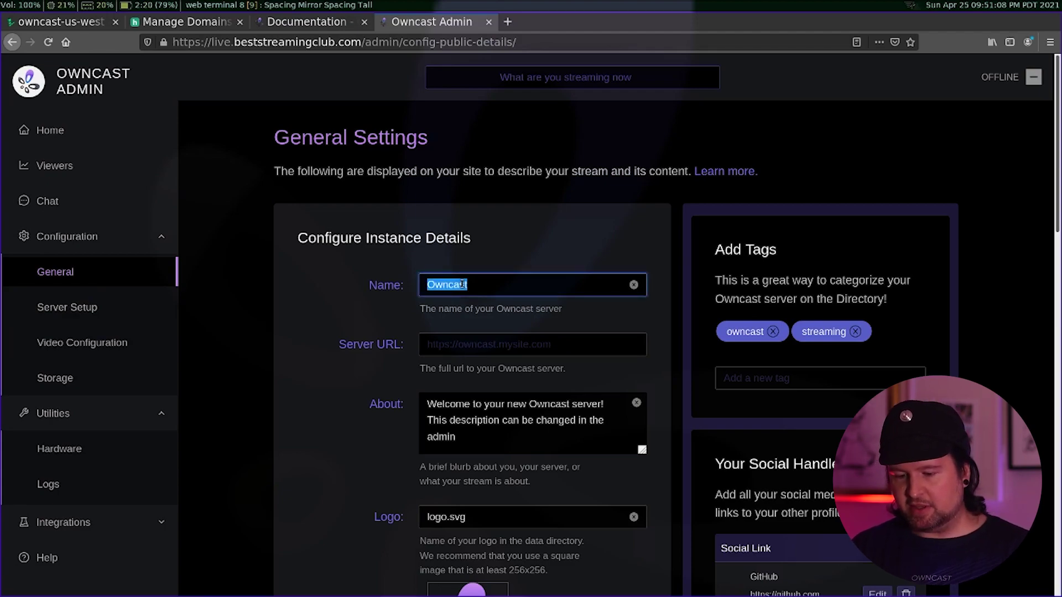
pyautogui.write('Cool live stream')
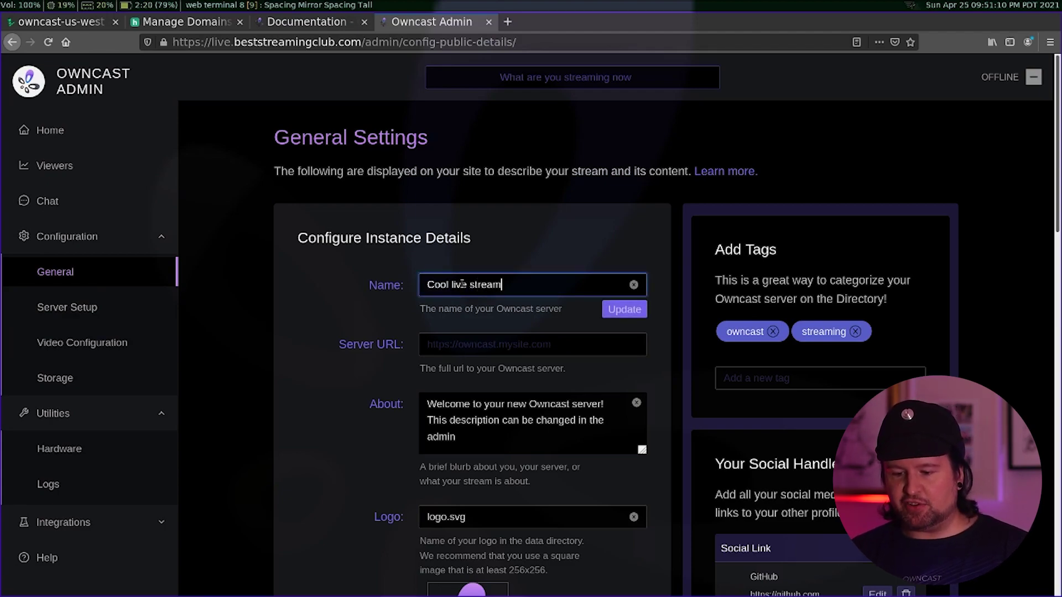
pyautogui.click(623, 309)
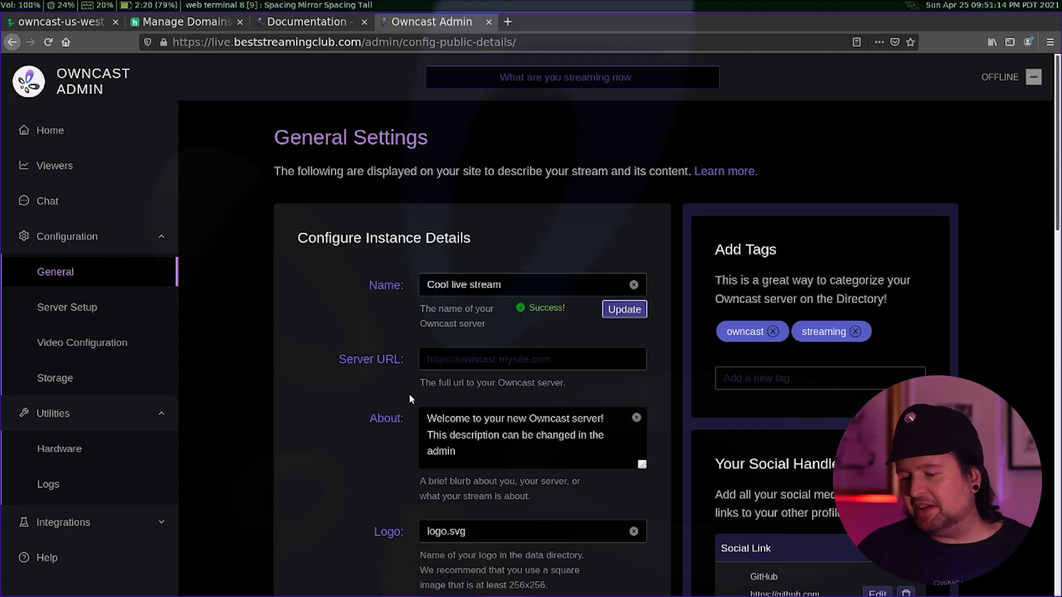
# - Select the About description text and scroll down to Custom Page Content
pyautogui.scroll(-3, 409, 393)
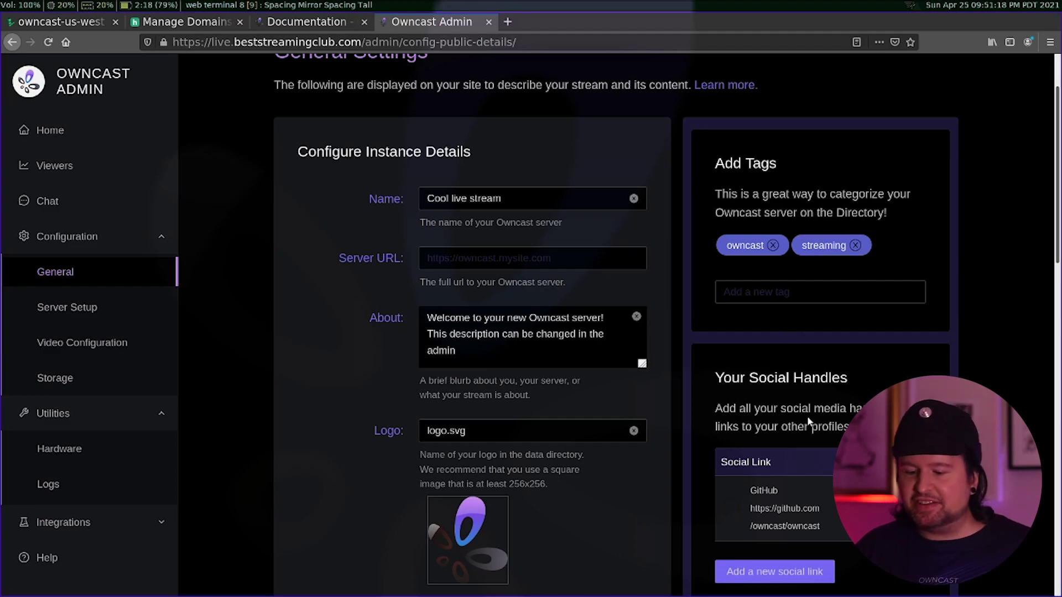
pyautogui.click(531, 356)
pyautogui.hotkey('ctrl', 'a')
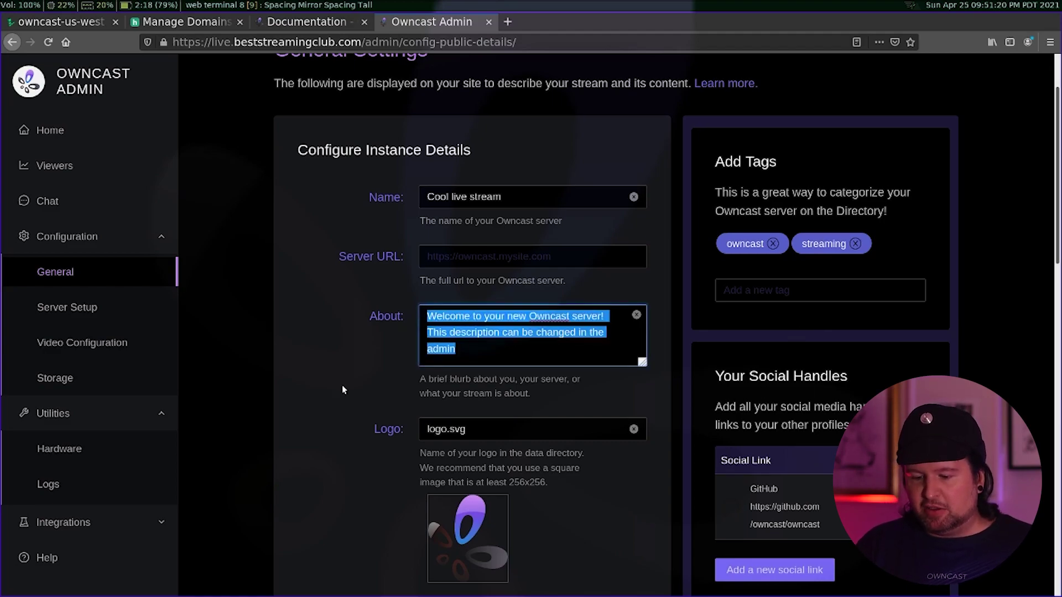
pyautogui.scroll(-5, 342, 387)
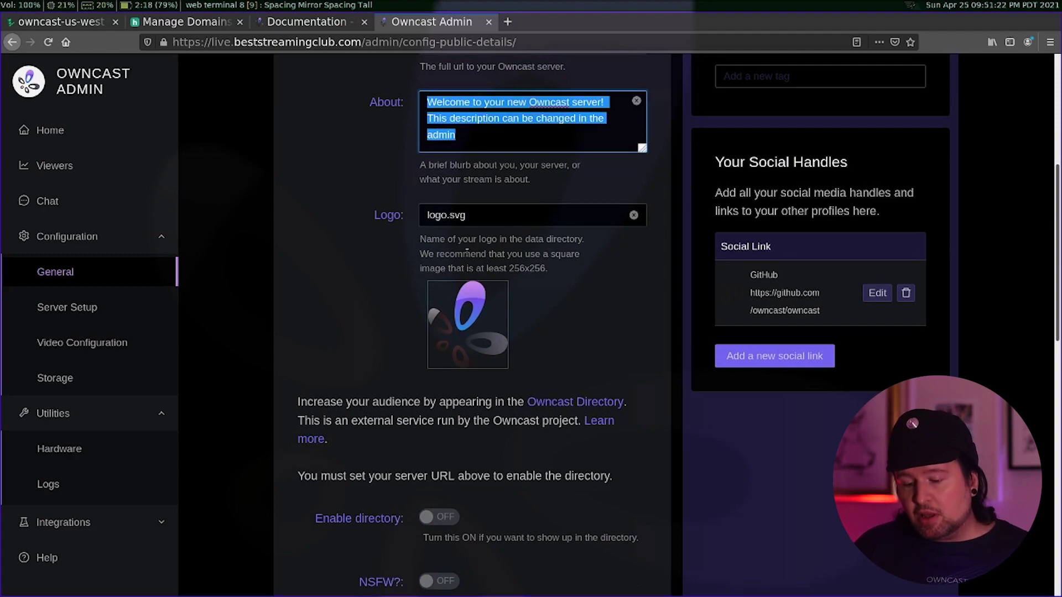
pyautogui.scroll(-15, 344, 307)
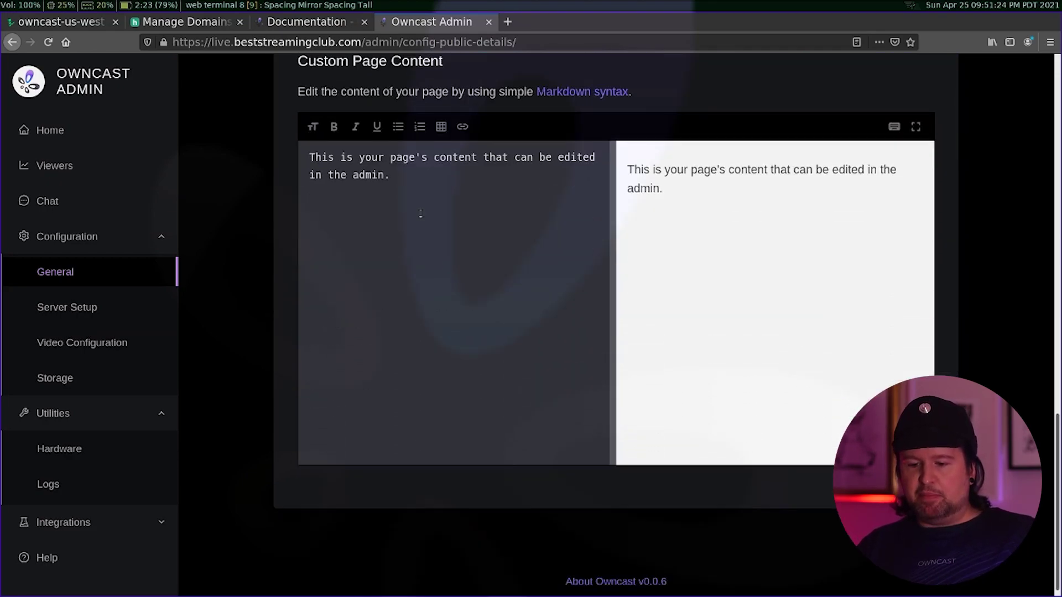
# - Replace custom page content with '# Live streaming club', '- so cool', bold 'omg having so much fun', and save
pyautogui.hotkey('ctrl', 'a')
pyautogui.press('BackSpace')
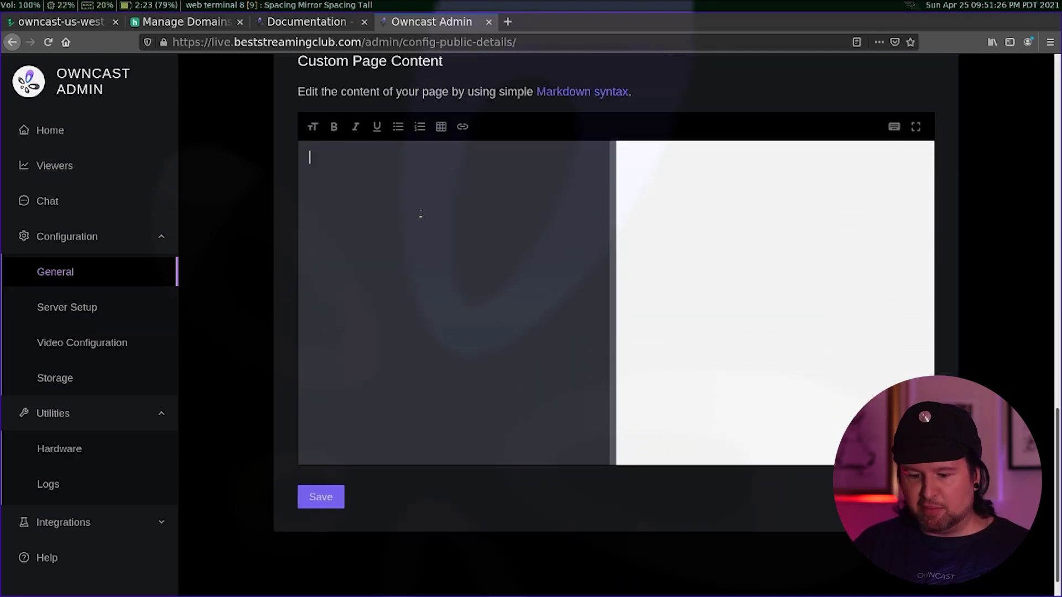
pyautogui.write('# Live s')
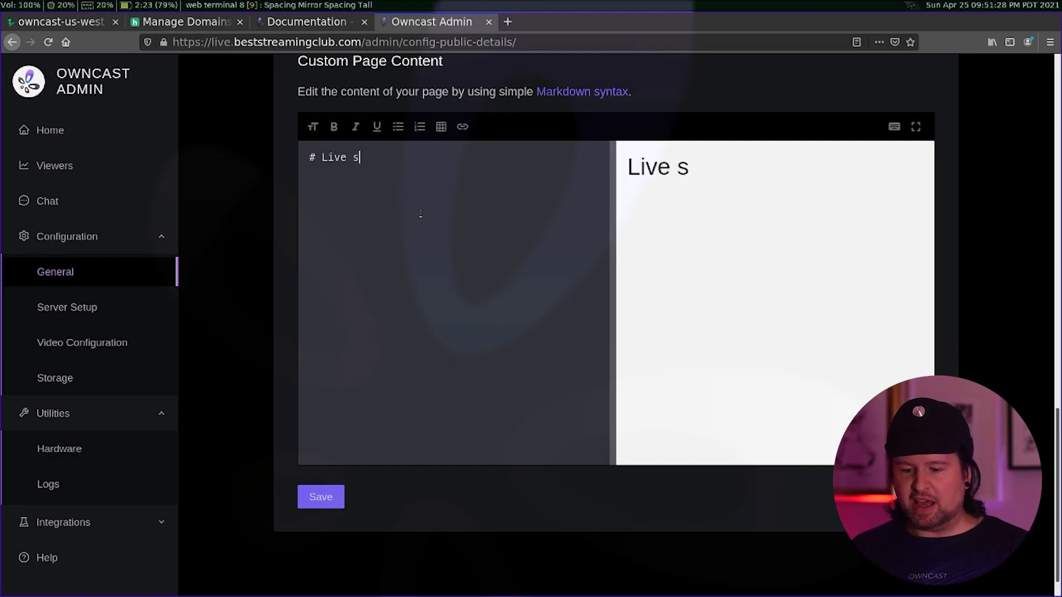
pyautogui.write('treaming club  ')
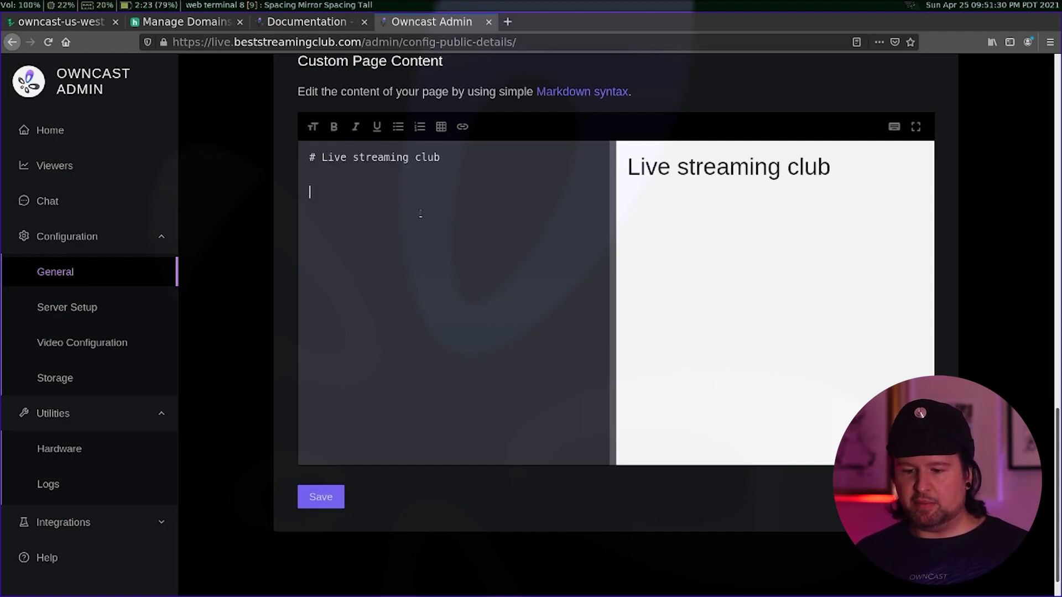
pyautogui.write('- so cool  ')
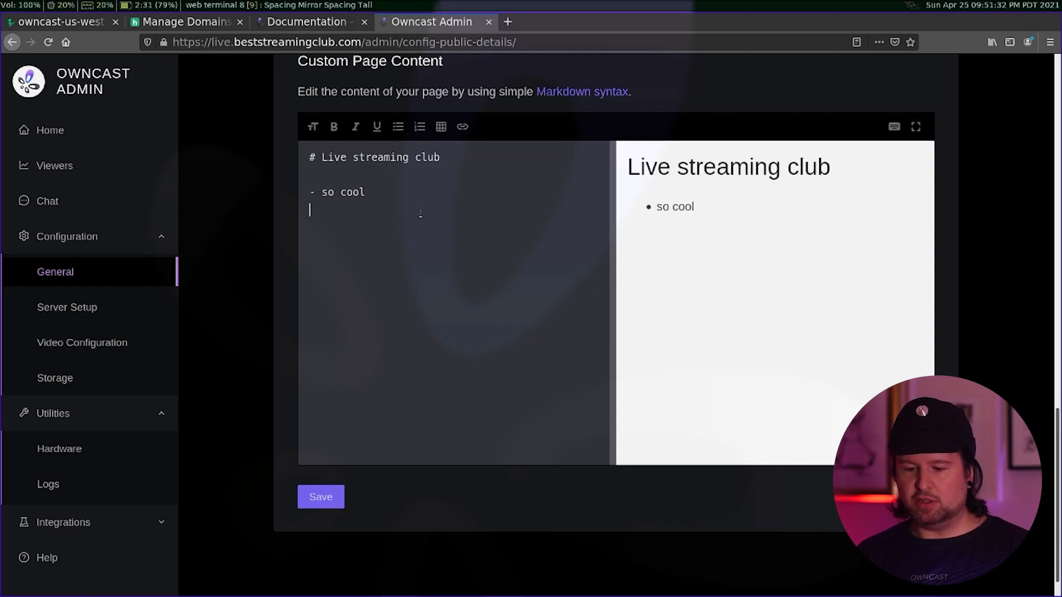
pyautogui.write('**omg havin')
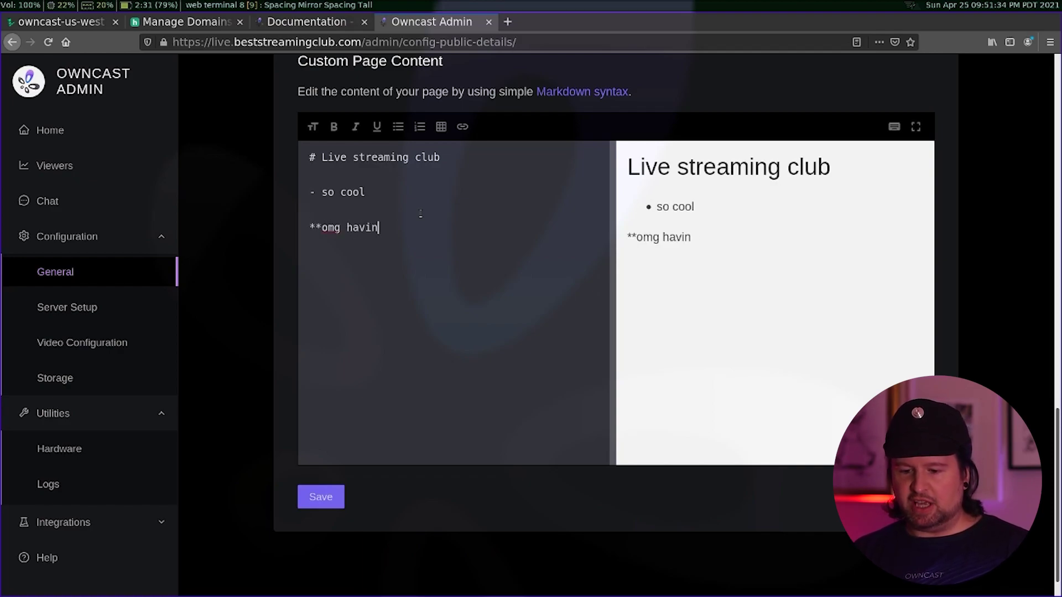
pyautogui.write('g so much fun**')
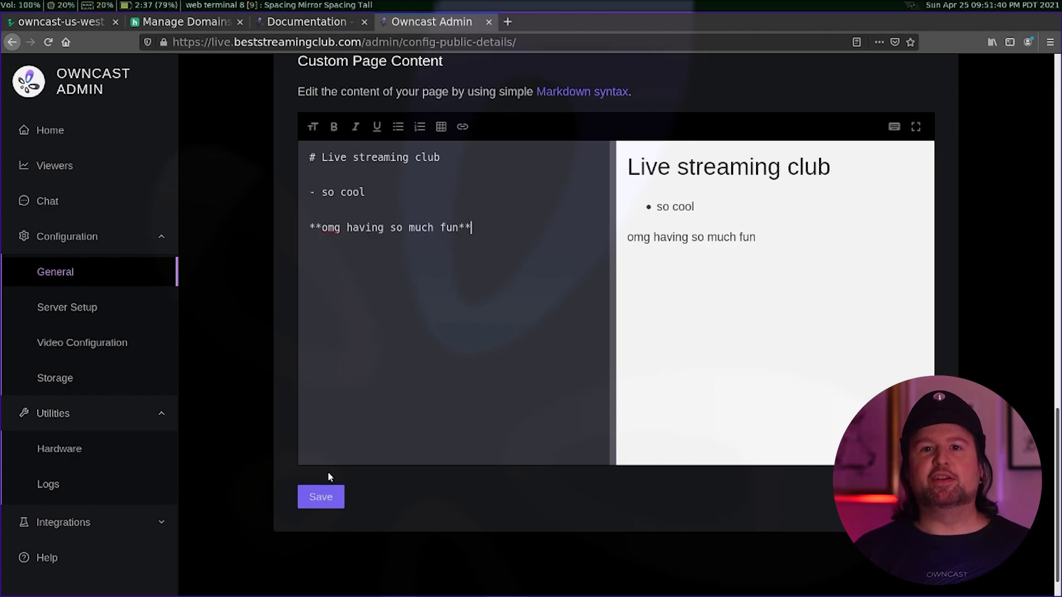
pyautogui.click(313, 498)
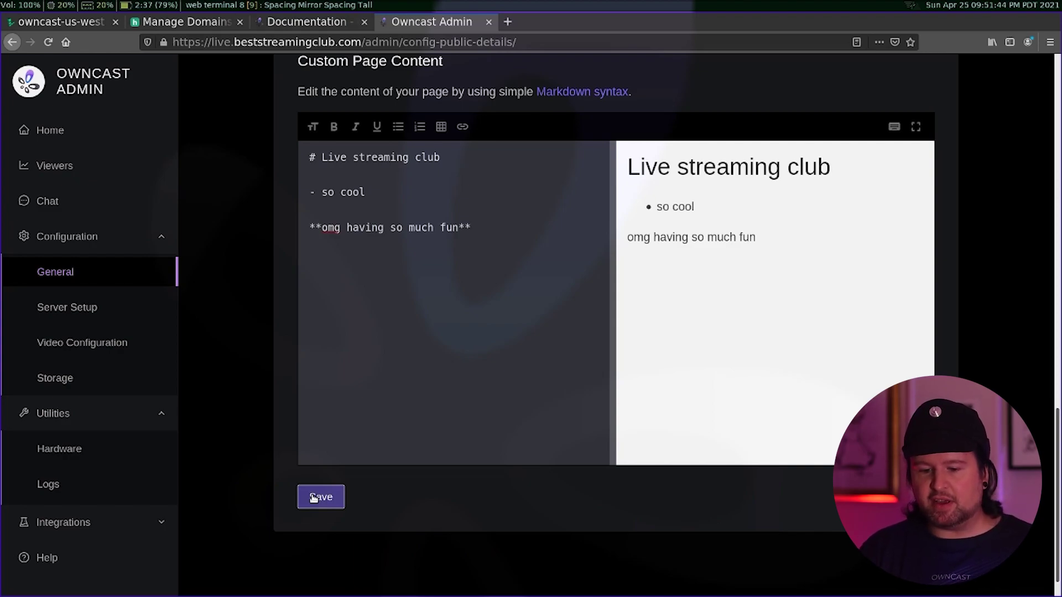
pyautogui.click(313, 498)
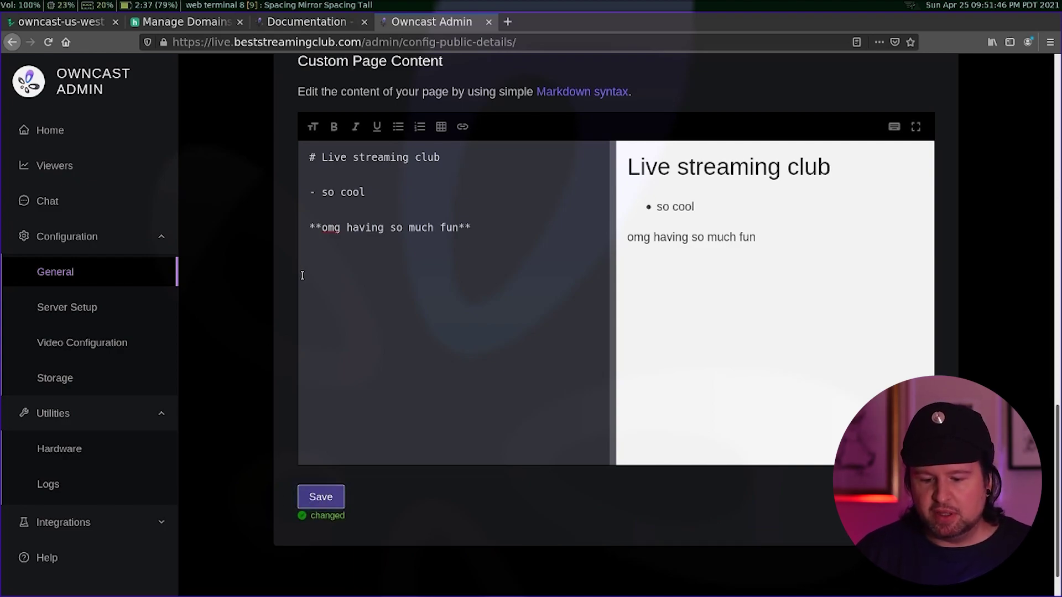
pyautogui.click(96, 310)
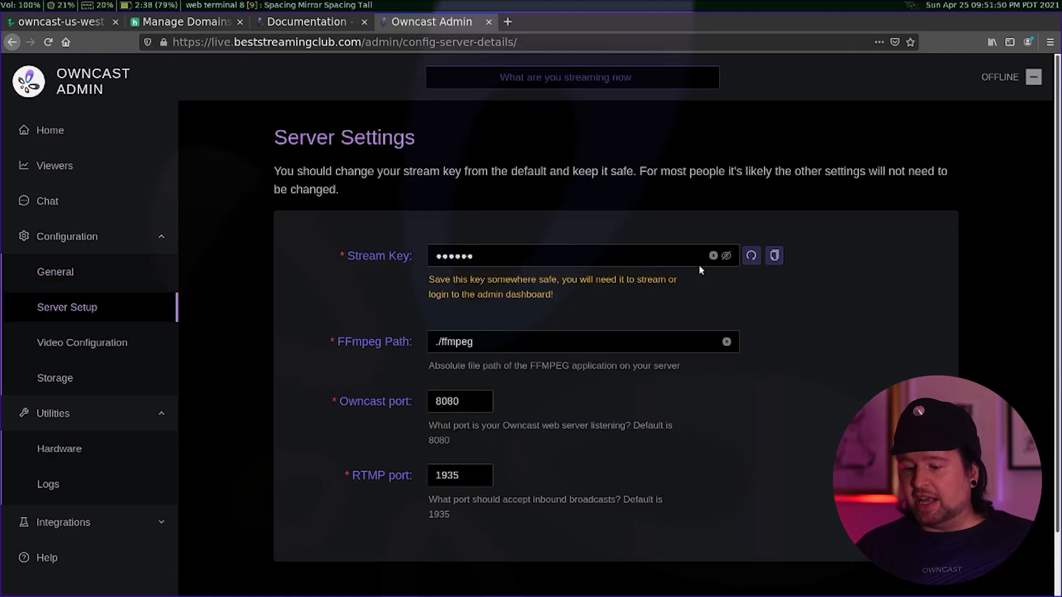
# - Reveal the hidden stream key value, then go to Video Configuration
pyautogui.click(727, 257)
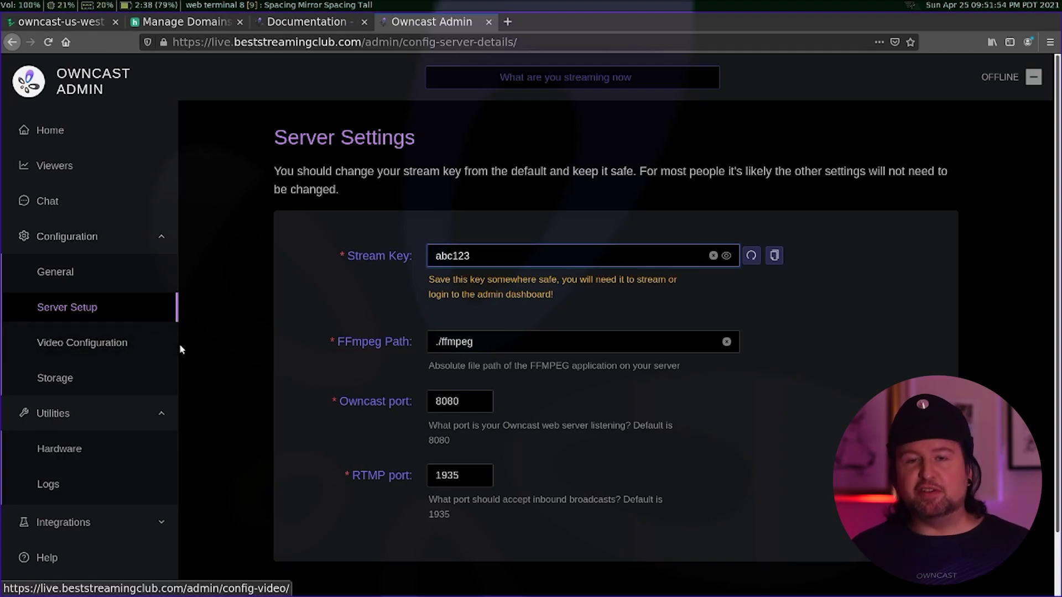
pyautogui.click(68, 348)
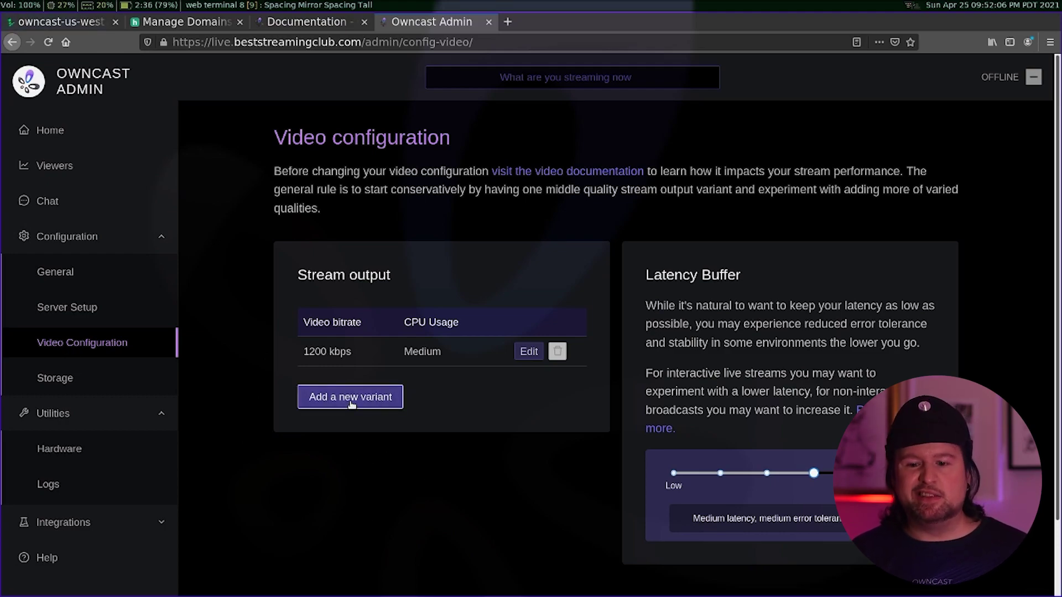
# - Add a new stream output variant with High CPU usage and 3000 kbps video bitrate
pyautogui.click(326, 405)
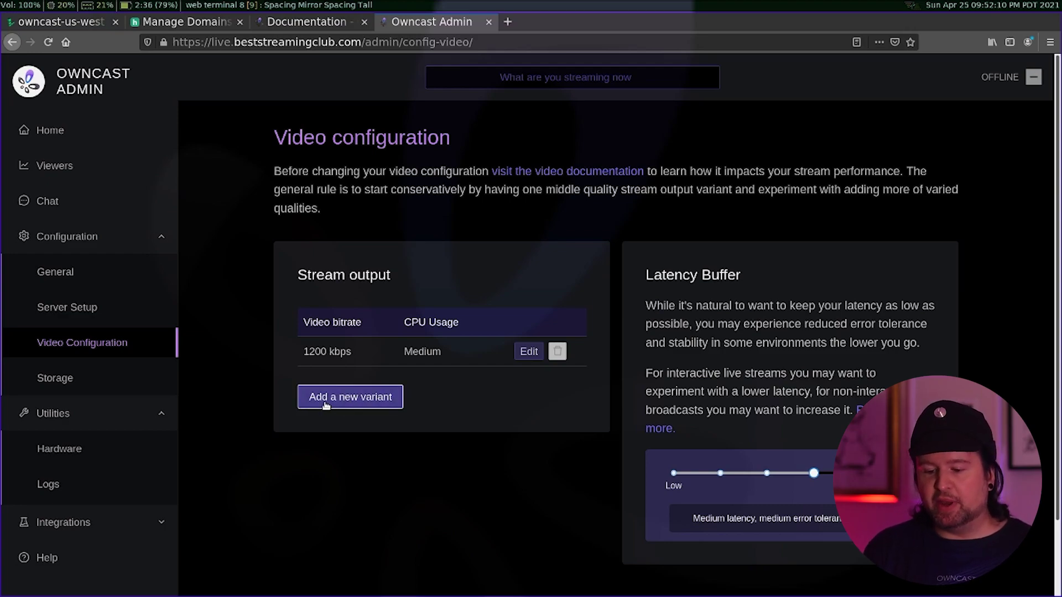
pyautogui.click(327, 405)
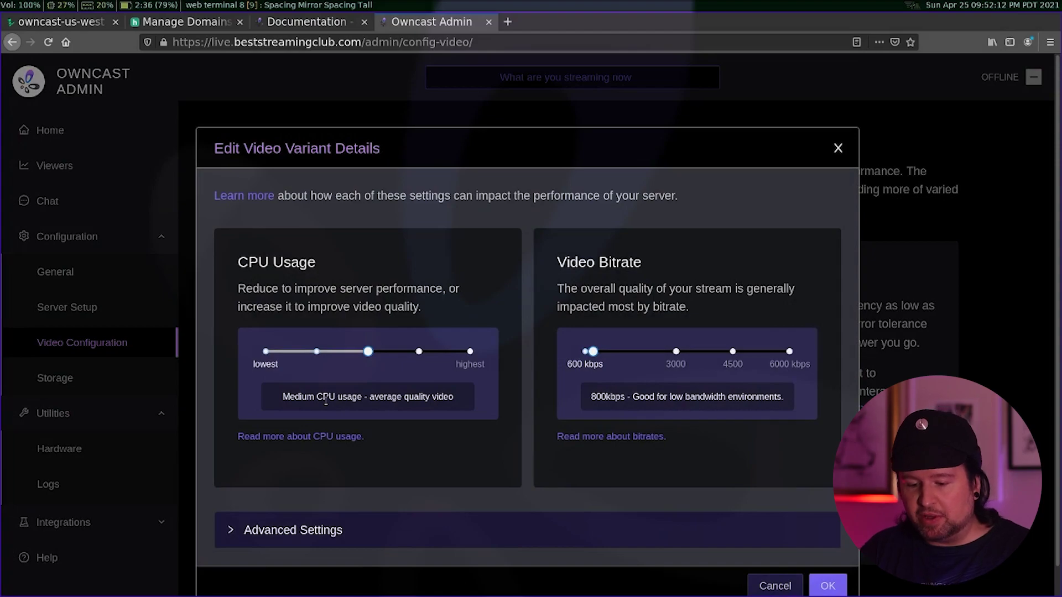
pyautogui.scroll(-1, 323, 401)
pyautogui.moveTo(369, 326)
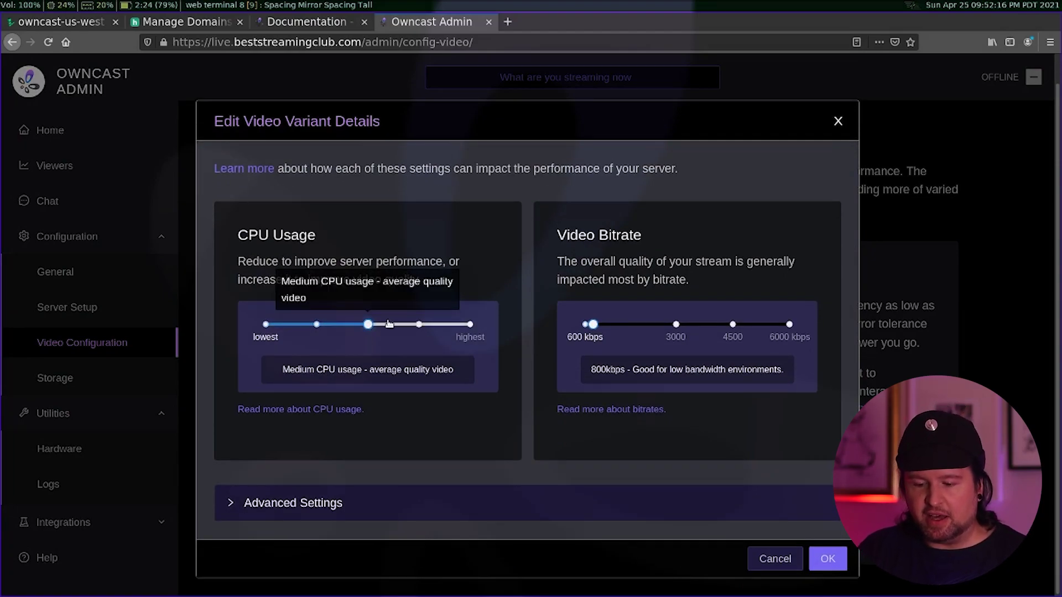
pyautogui.click(326, 328)
pyautogui.moveTo(326, 328); pyautogui.dragTo(419, 326)
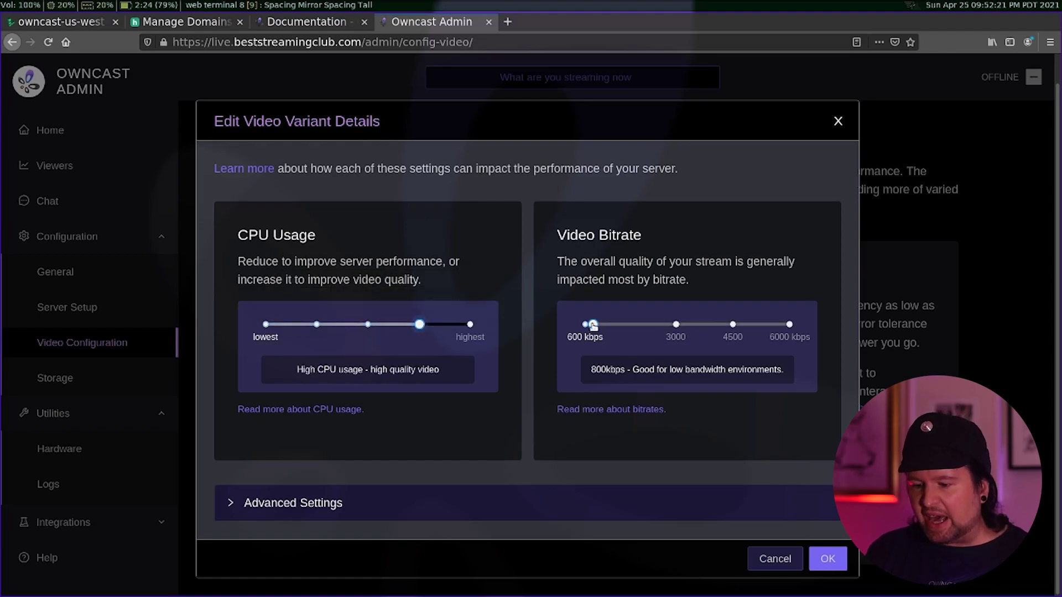
pyautogui.moveTo(593, 326); pyautogui.dragTo(676, 335)
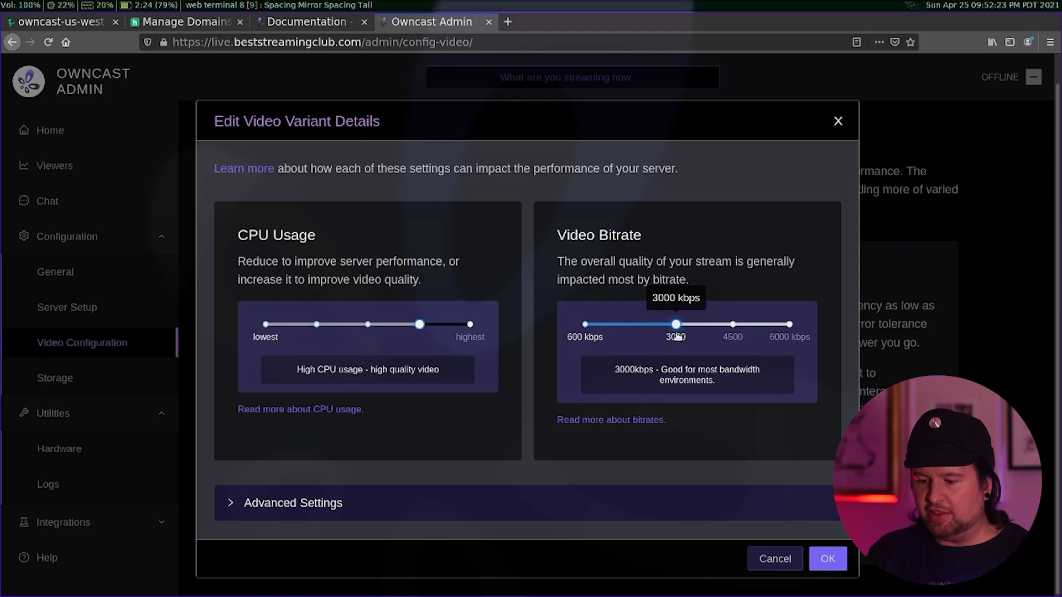
pyautogui.click(828, 559)
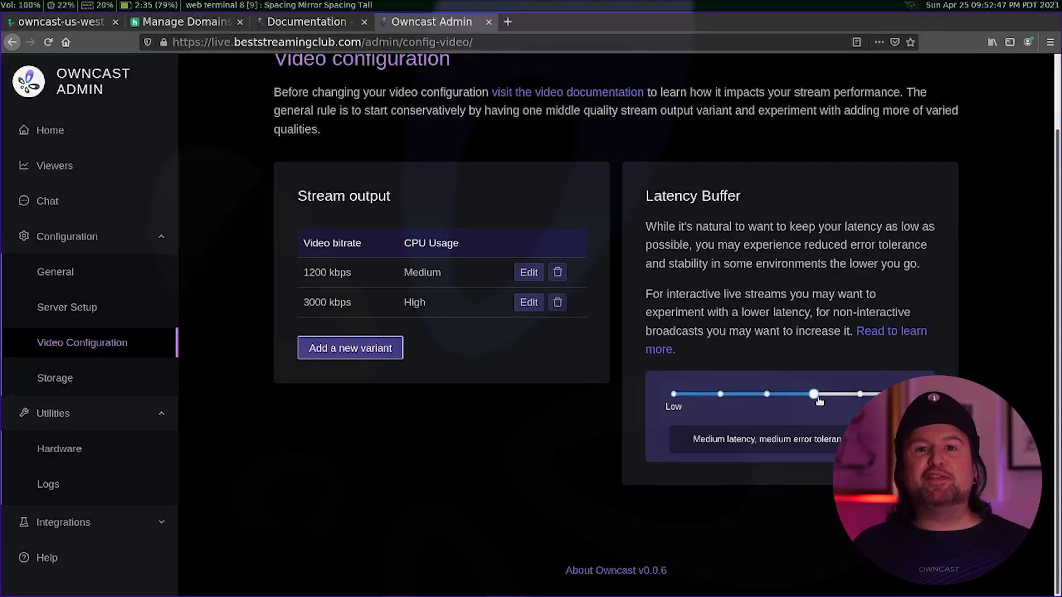
# - Set the Latency Buffer slider to 'Low latency, low error tolerance'
pyautogui.click(768, 395)
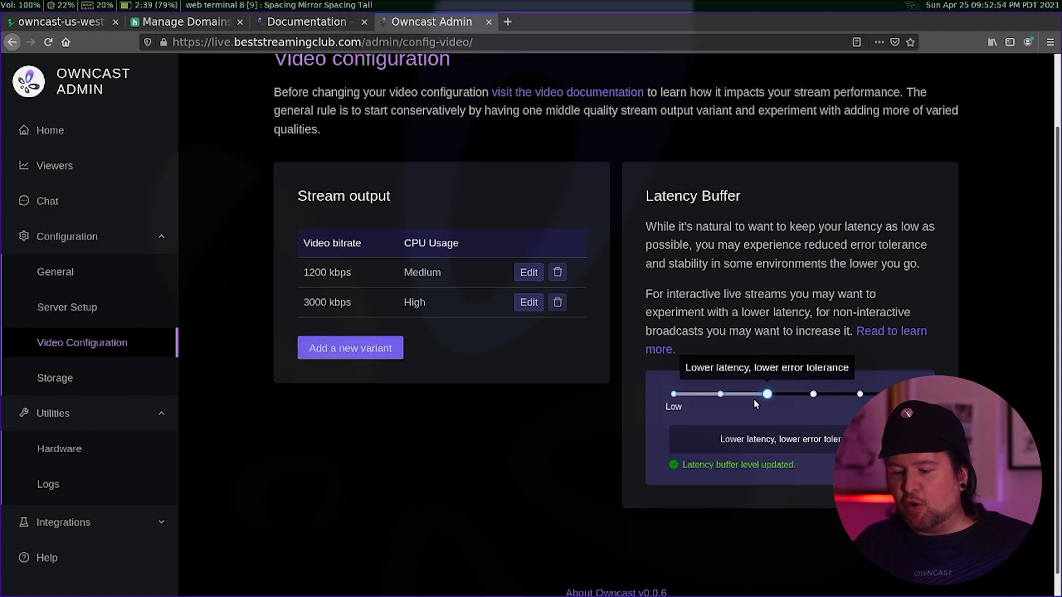
pyautogui.click(722, 395)
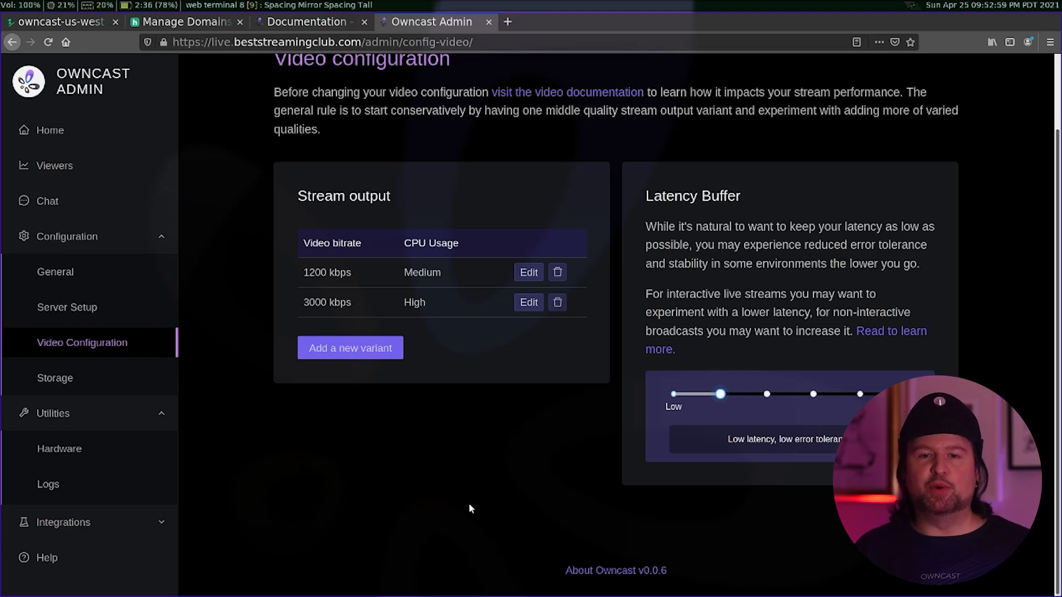
pyautogui.click(81, 378)
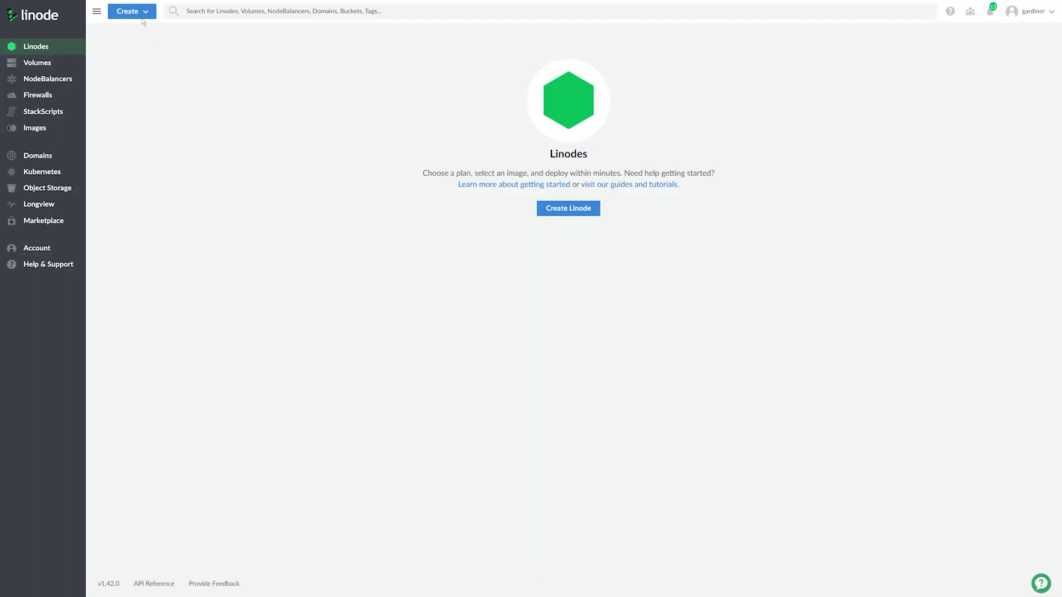
# - Open Linode Cloud Manager's Create menu
pyautogui.click(142, 12)
# - Create an Object Storage bucket labelled streaming-bucket in the Newark, NJ region
pyautogui.click(152, 205)
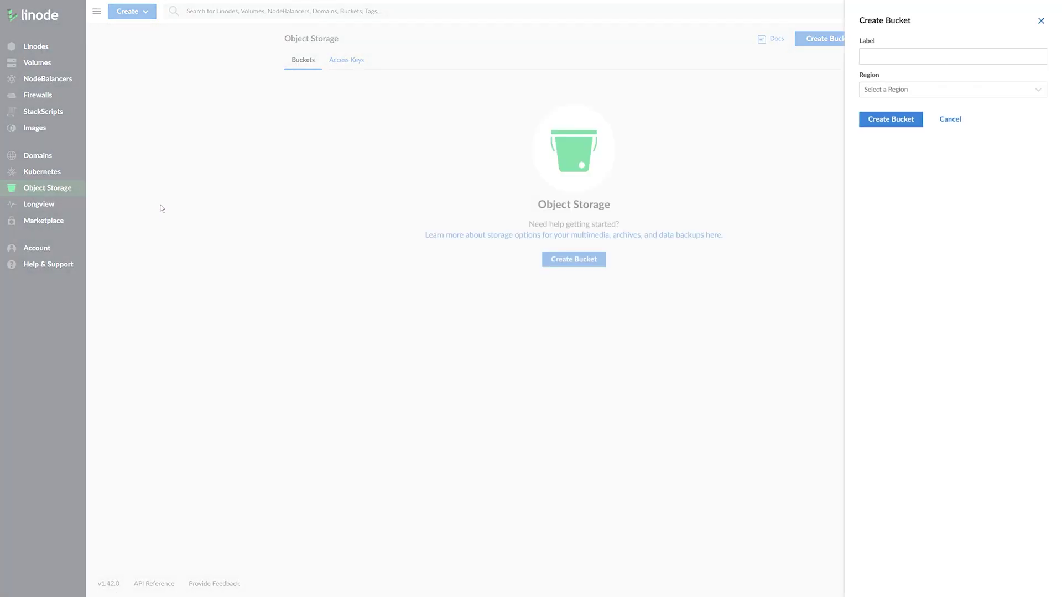
pyautogui.click(880, 58)
pyautogui.write('streaming-bucket')
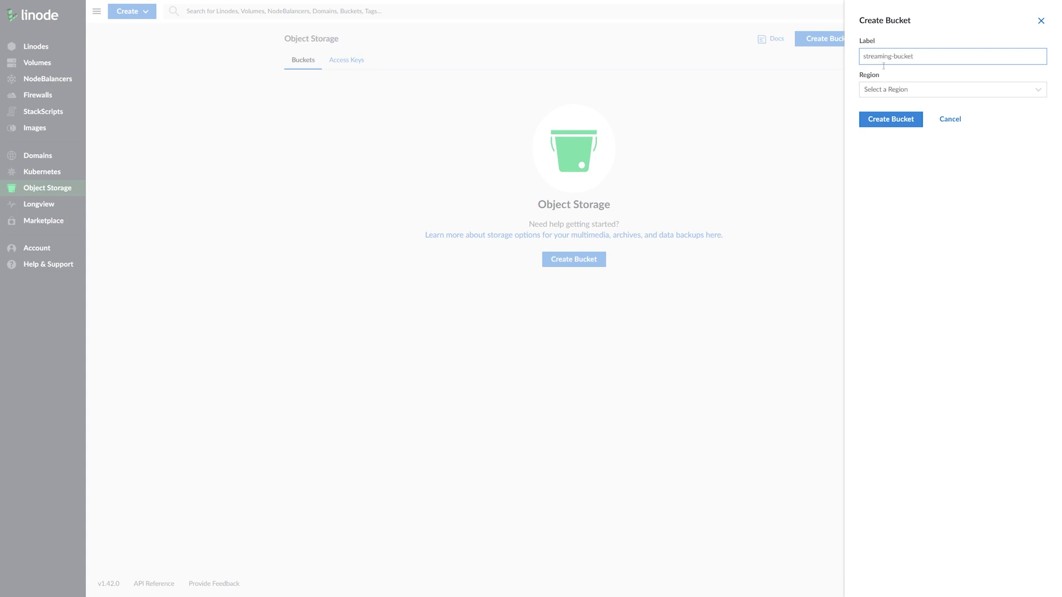
pyautogui.click(883, 91)
pyautogui.click(894, 127)
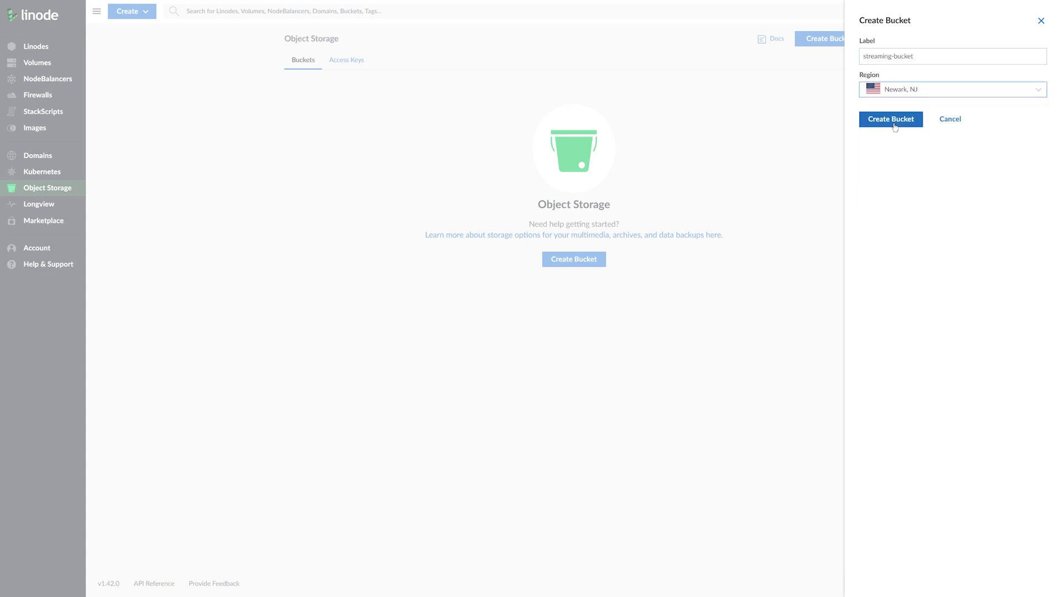
pyautogui.click(891, 120)
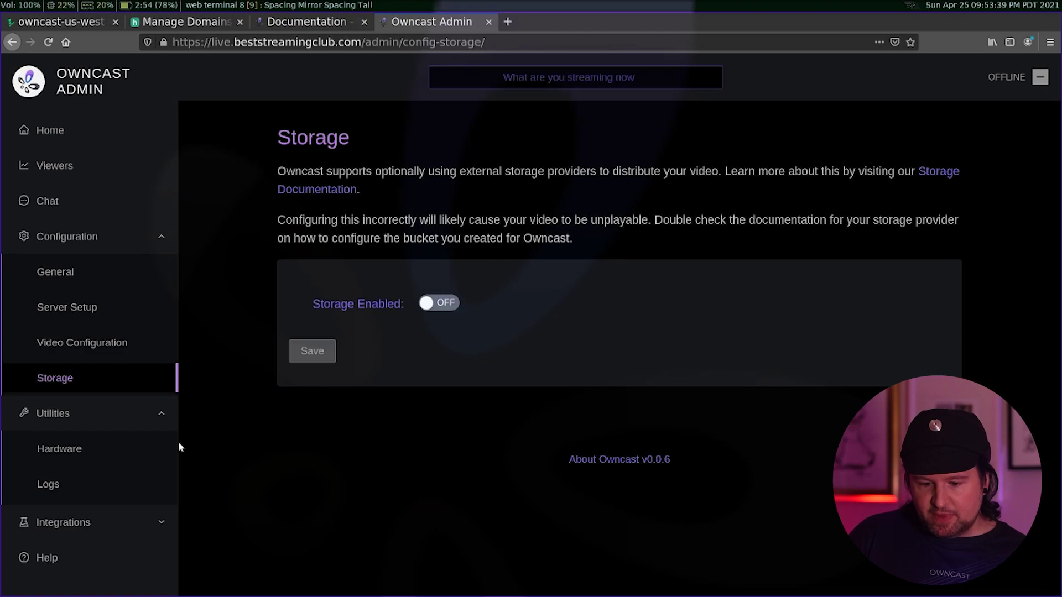
# - View the Hardware and Logs pages, then go to Integrations > Webhooks
pyautogui.click(117, 453)
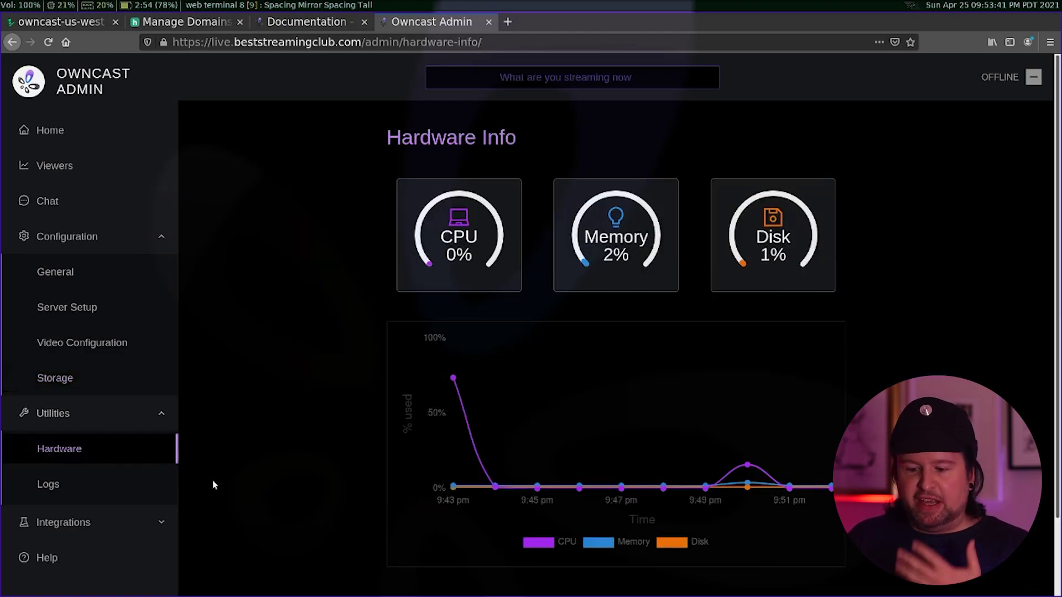
pyautogui.click(84, 487)
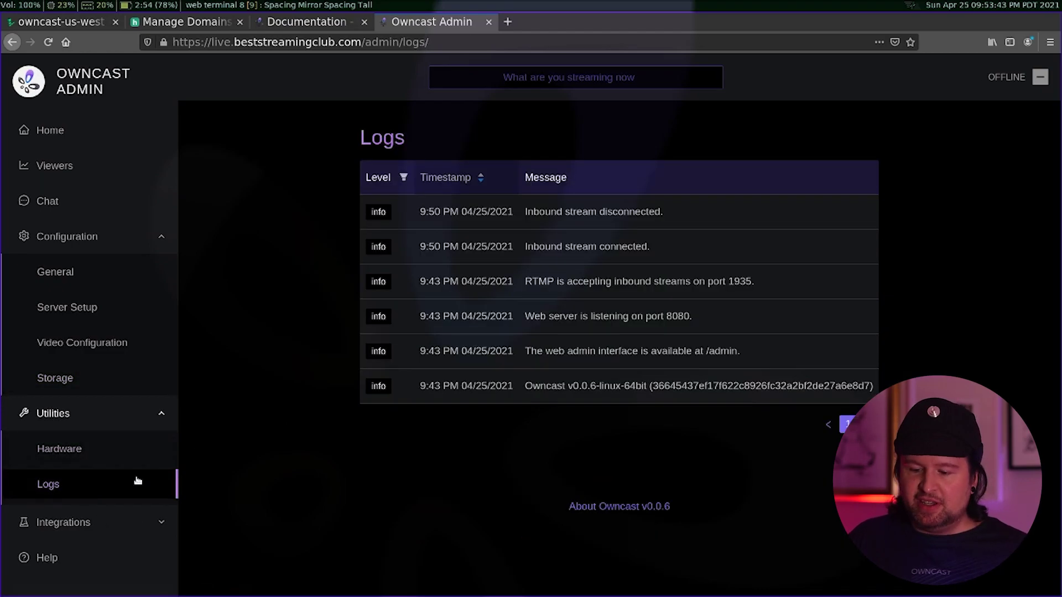
pyautogui.click(155, 526)
pyautogui.scroll(-1, 162, 531)
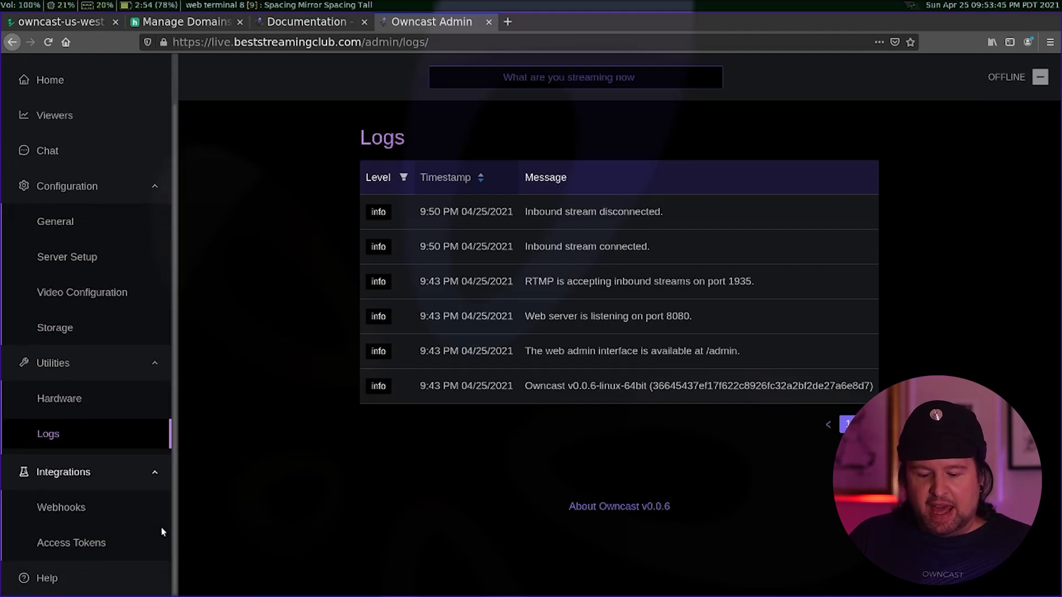
pyautogui.click(97, 504)
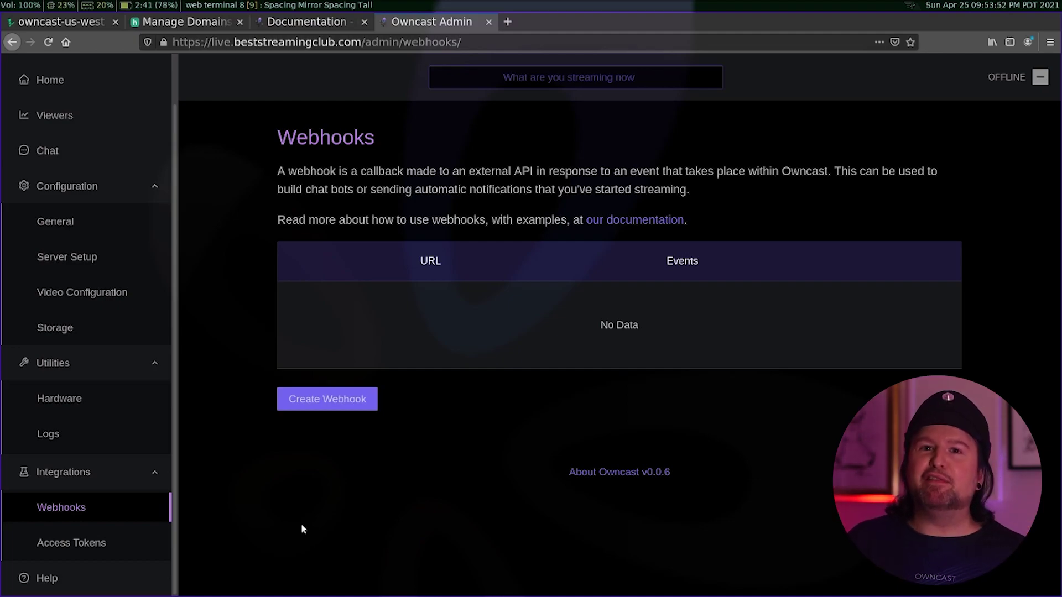
# - Go to the Access Tokens page under Integrations
pyautogui.click(100, 543)
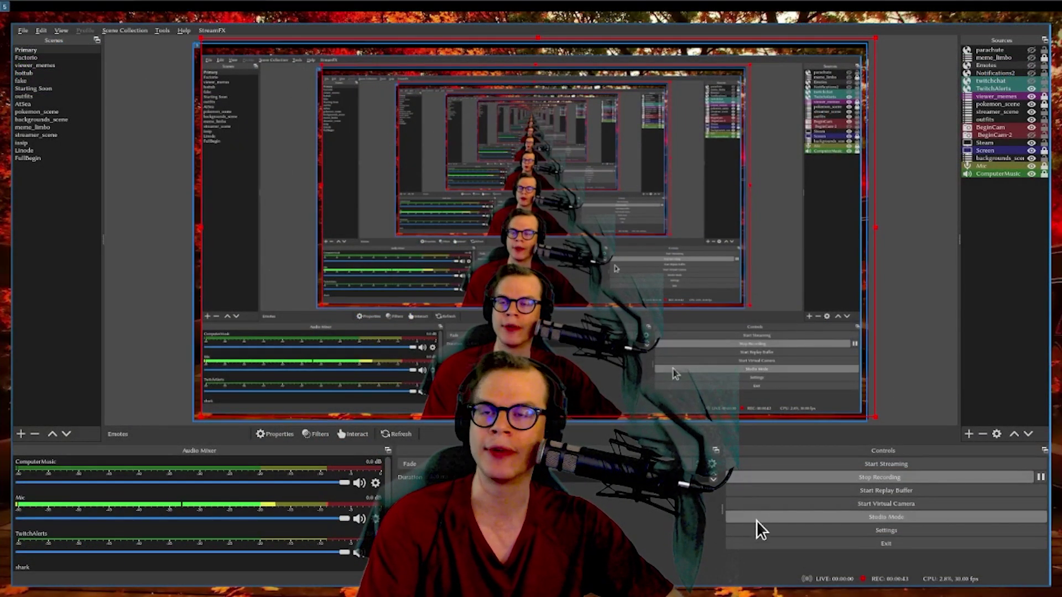
# - Check the Owncast server URL in OBS Studio's Stream settings
pyautogui.click(820, 530)
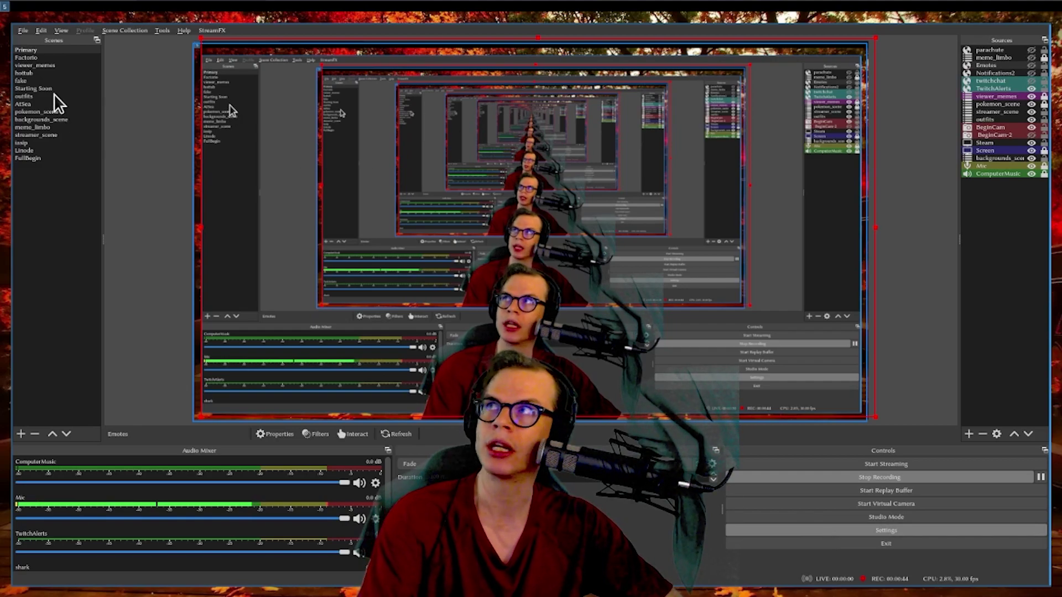
pyautogui.click(294, 145)
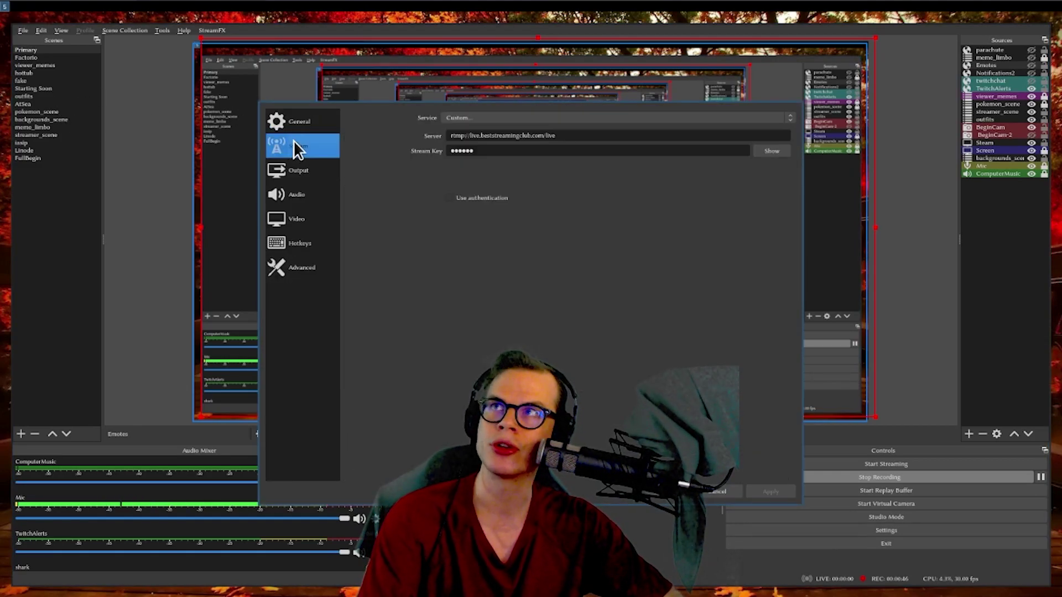
pyautogui.tripleClick(470, 135)
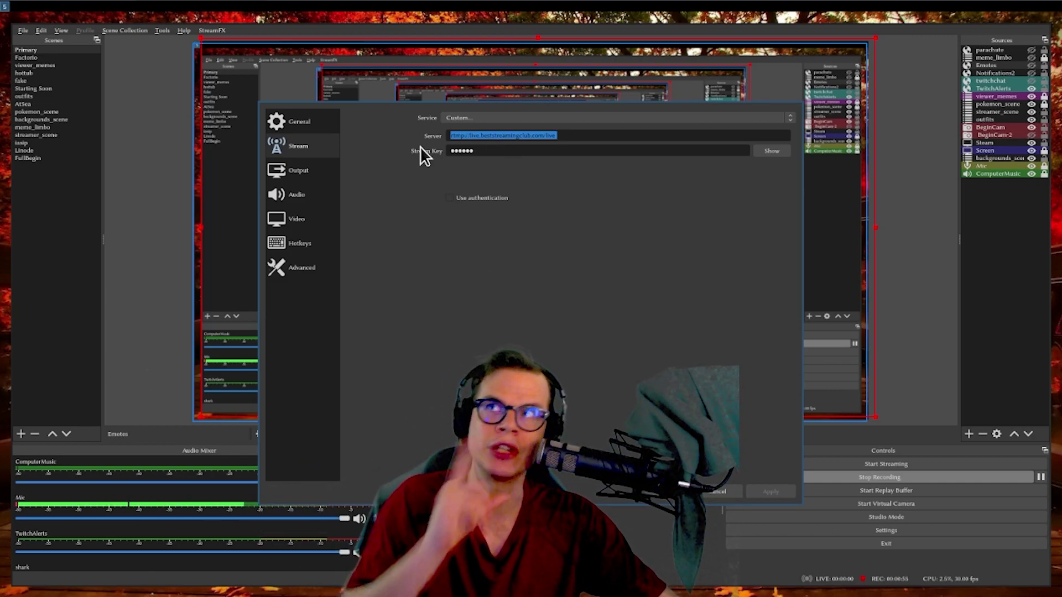
pyautogui.click(660, 492)
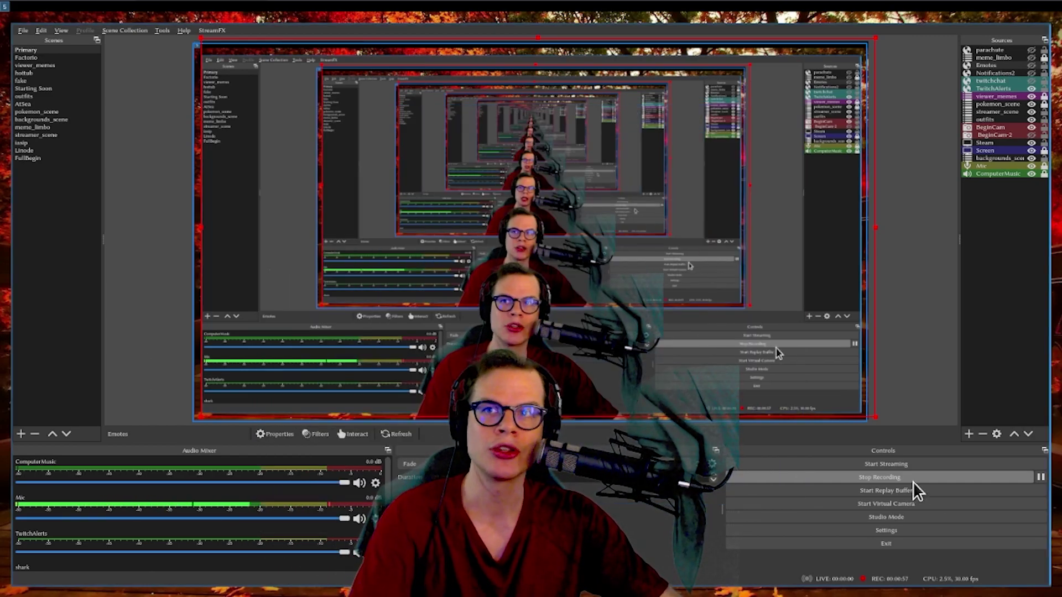
# - Start streaming to Owncast and switch to the stream's page in the browser
pyautogui.click(905, 465)
pyautogui.click(536, 313)
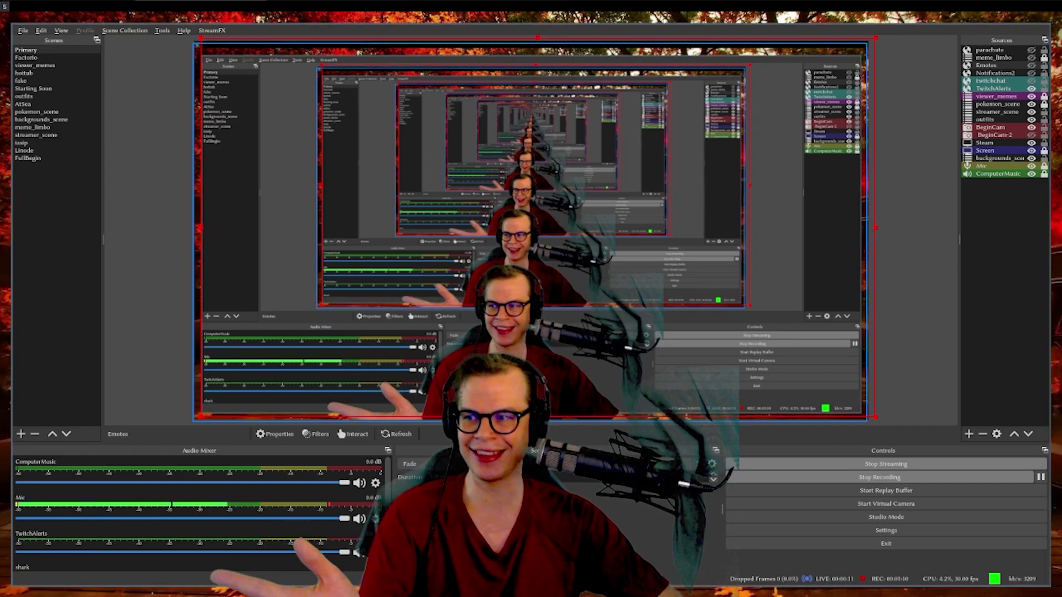
pyautogui.hotkey('alt', 'Tab')
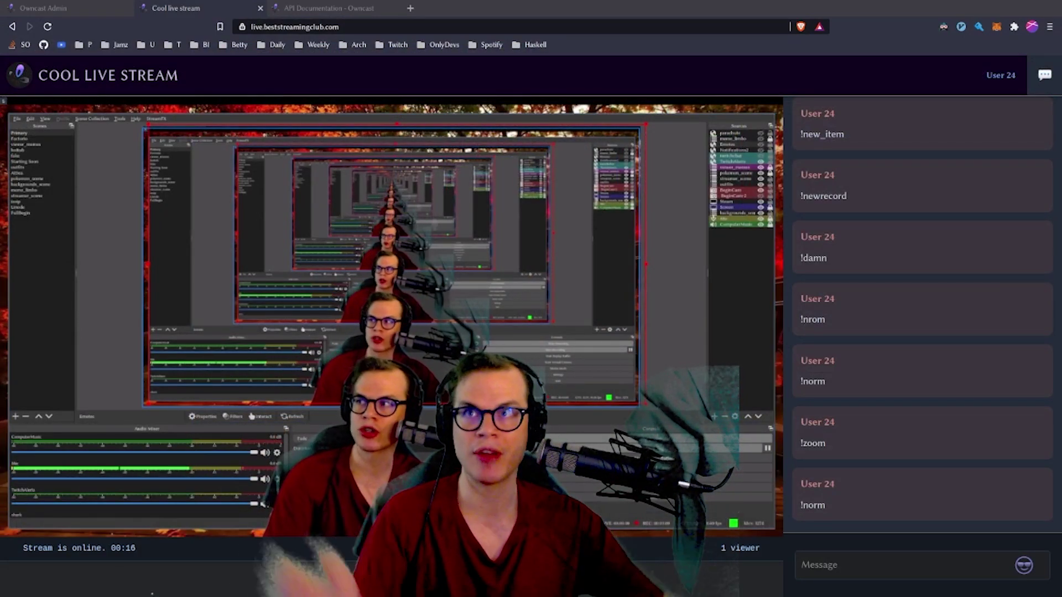
# - Post hello, goodbye, whats up, nice and ! in the Cool live stream chat
pyautogui.click(852, 572)
pyautogui.write('hello')
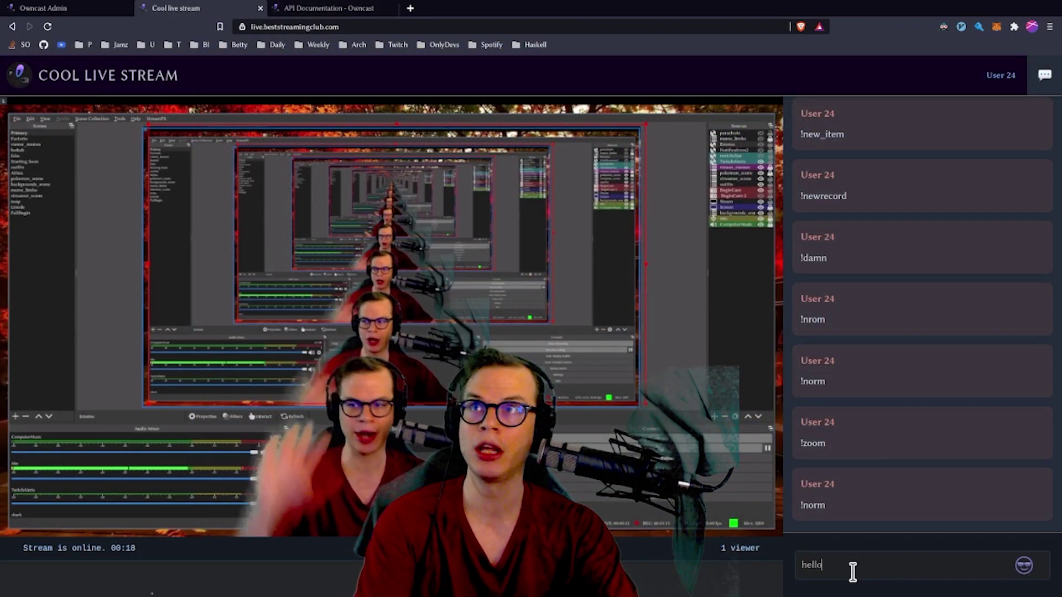
pyautogui.press('Return')
pyautogui.write('goodbye')
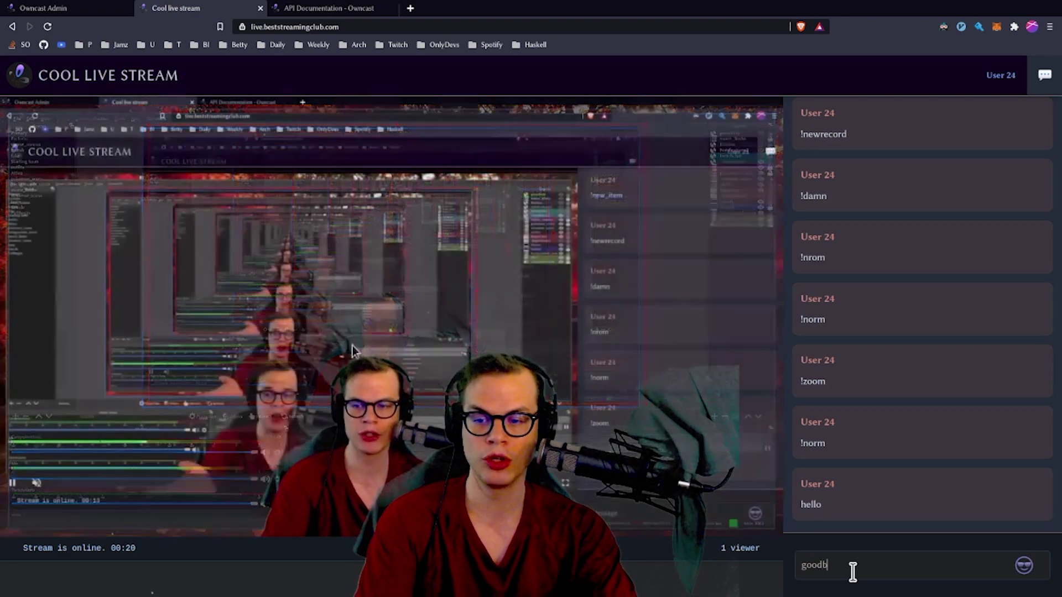
pyautogui.press('Return')
pyautogui.write('whats up')
pyautogui.press('Return')
pyautogui.write('nice')
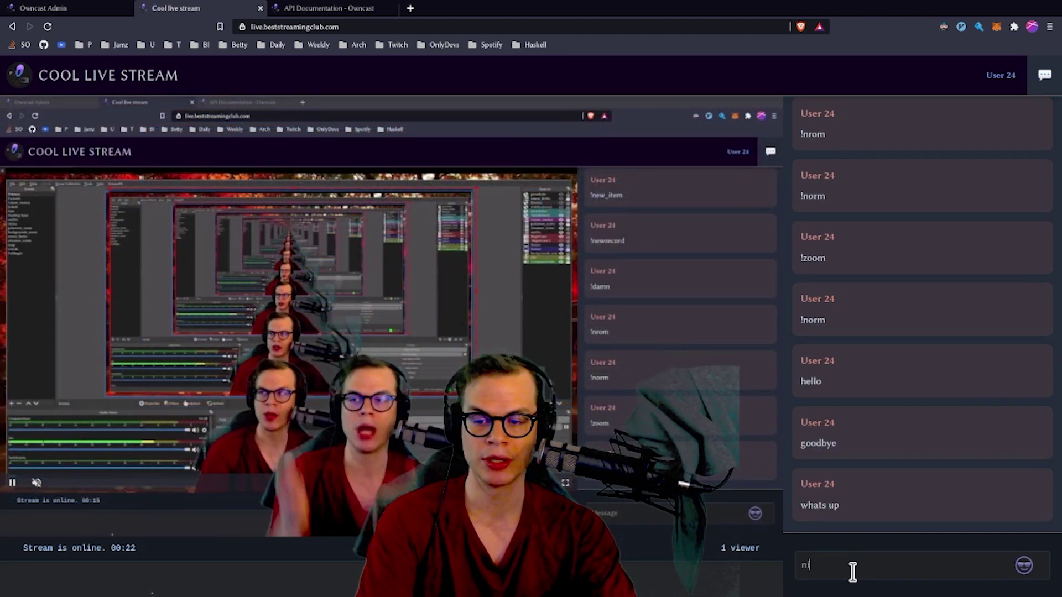
pyautogui.press('Return')
pyautogui.write('!')
pyautogui.press('Return')
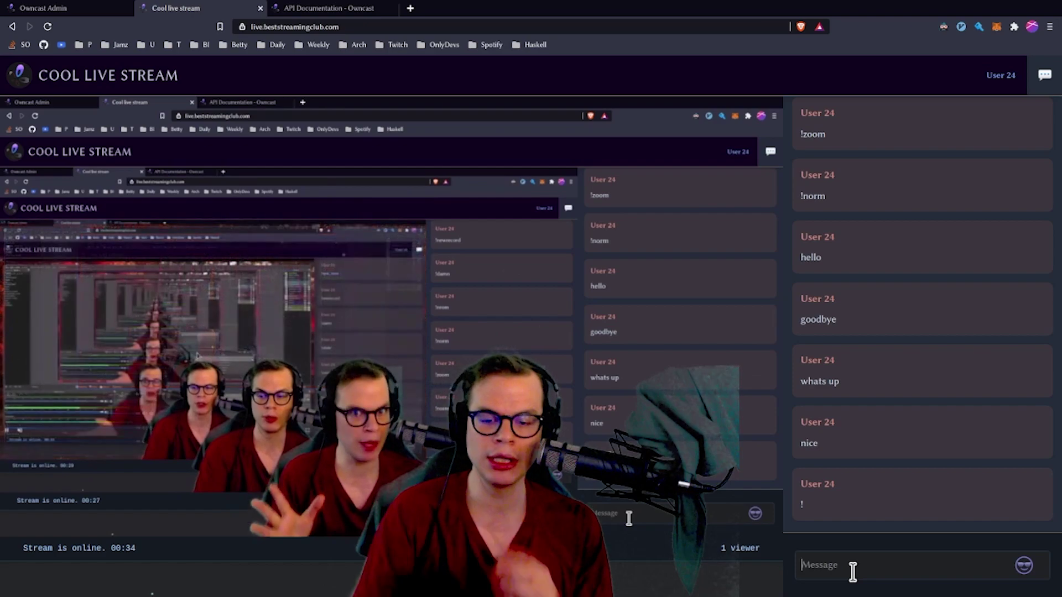
pyautogui.click(41, 8)
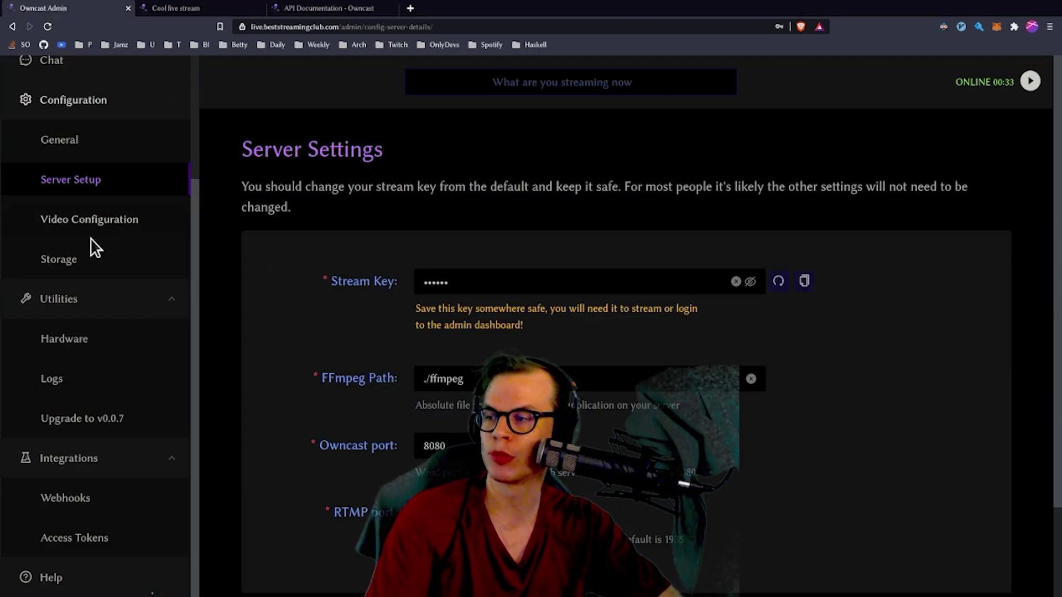
# - Open the Access Tokens page, start a new access token, then cancel it
pyautogui.scroll(-2, 97, 265)
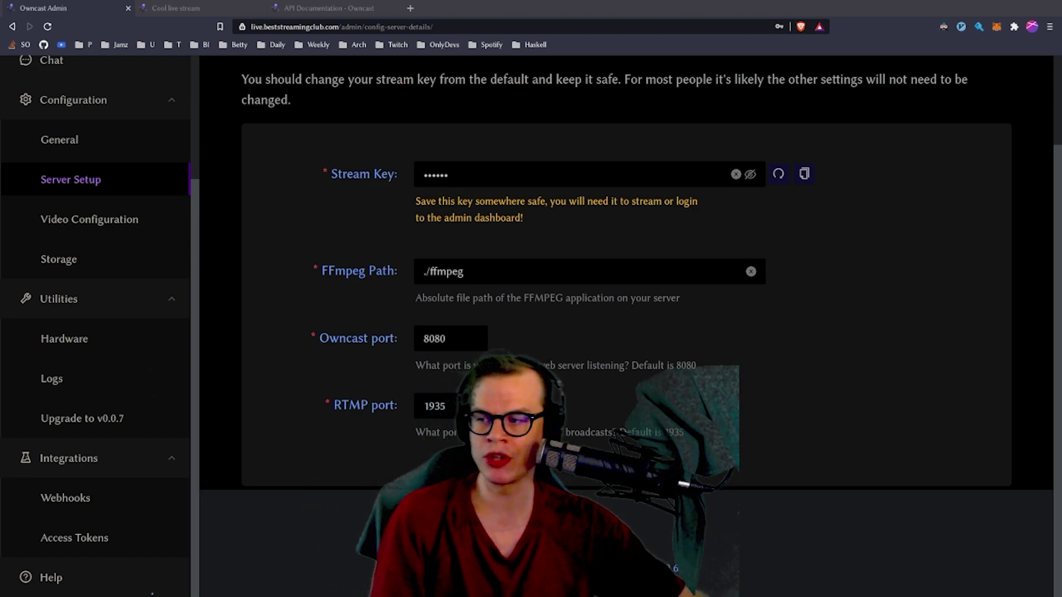
pyautogui.click(100, 537)
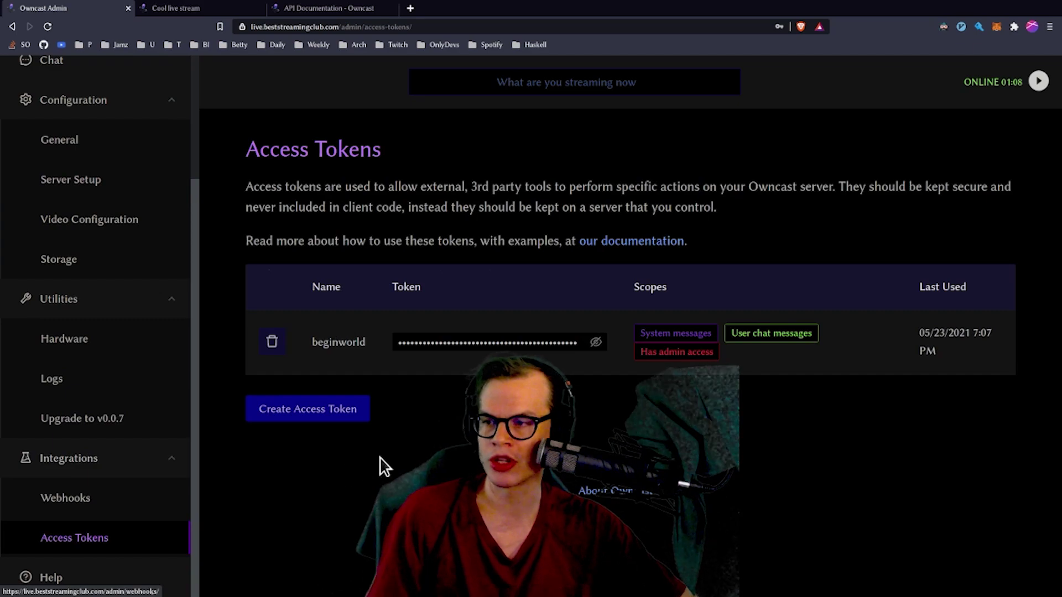
pyautogui.click(289, 411)
pyautogui.click(654, 504)
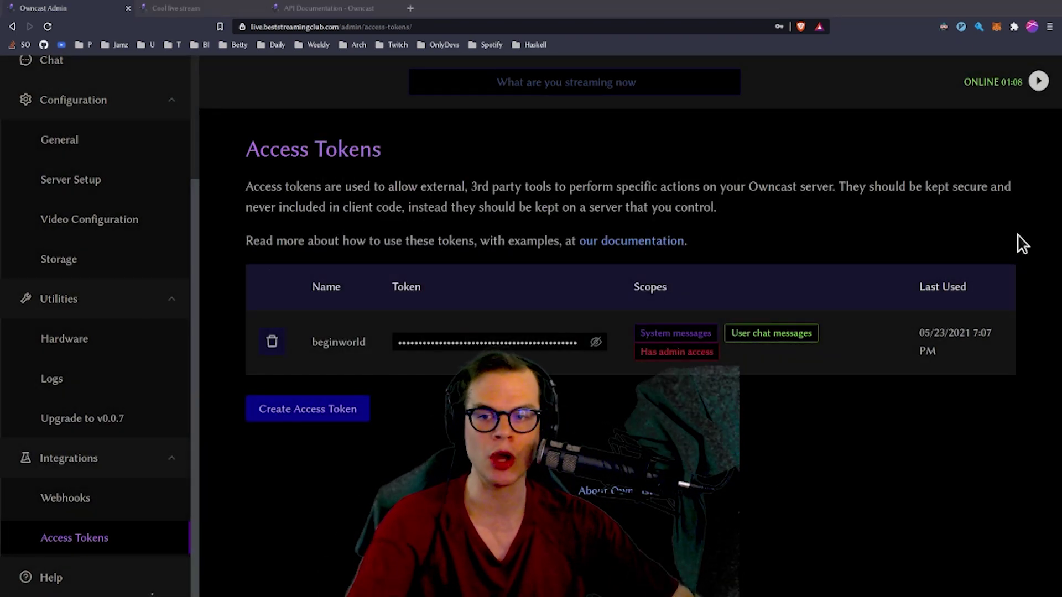
pyautogui.hotkey('alt', 'Tab')
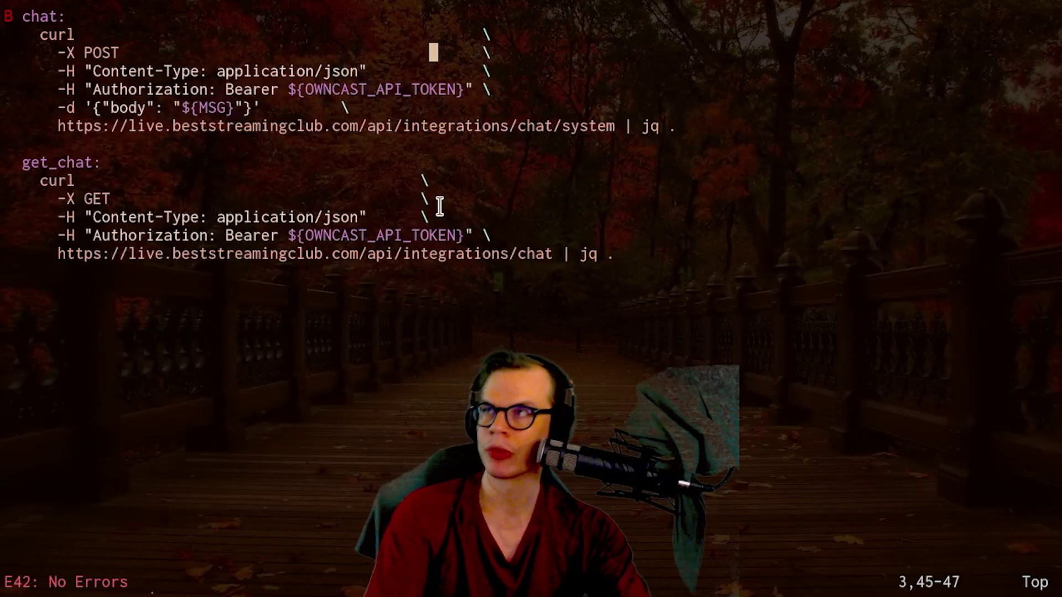
# - Review the POST, Content-Type and Authorization lines of the chat curl command, then suspend Neovim
pyautogui.press('k')
pyautogui.press('k')
pyautogui.press('j')
pyautogui.press('j')
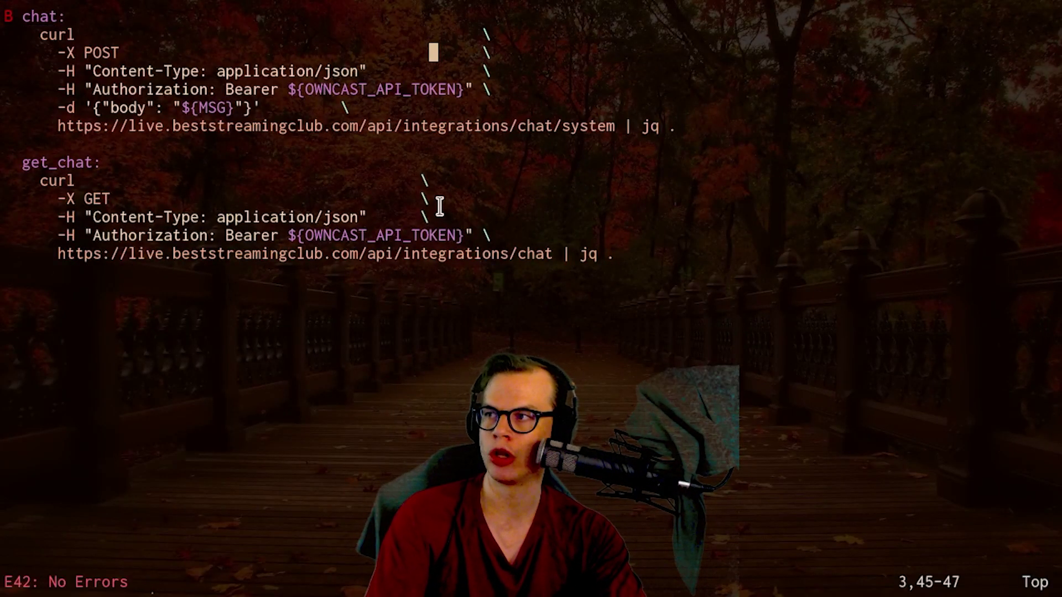
pyautogui.press('V')
pyautogui.press('Escape')
pyautogui.press('j')
pyautogui.press('V')
pyautogui.press('Escape')
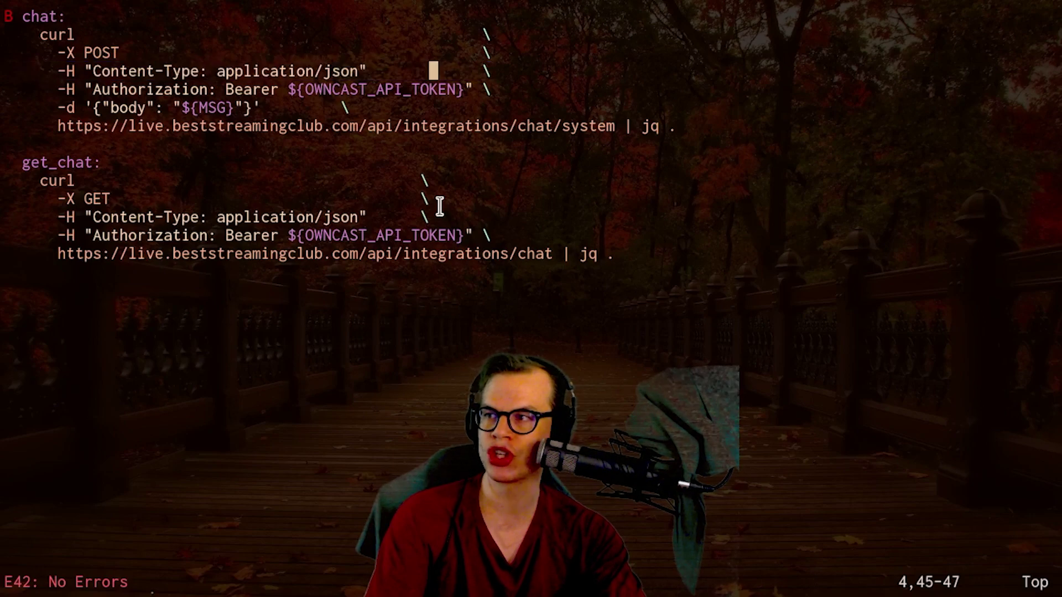
pyautogui.press('j')
pyautogui.press('V')
pyautogui.press('Escape')
pyautogui.press('h')
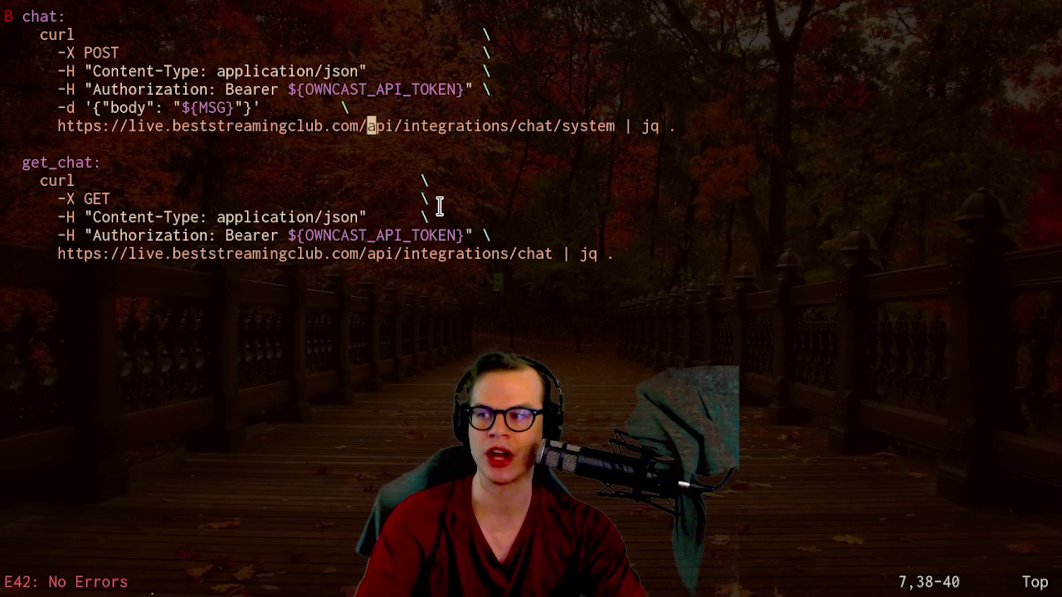
pyautogui.hotkey('ctrl', 'z')
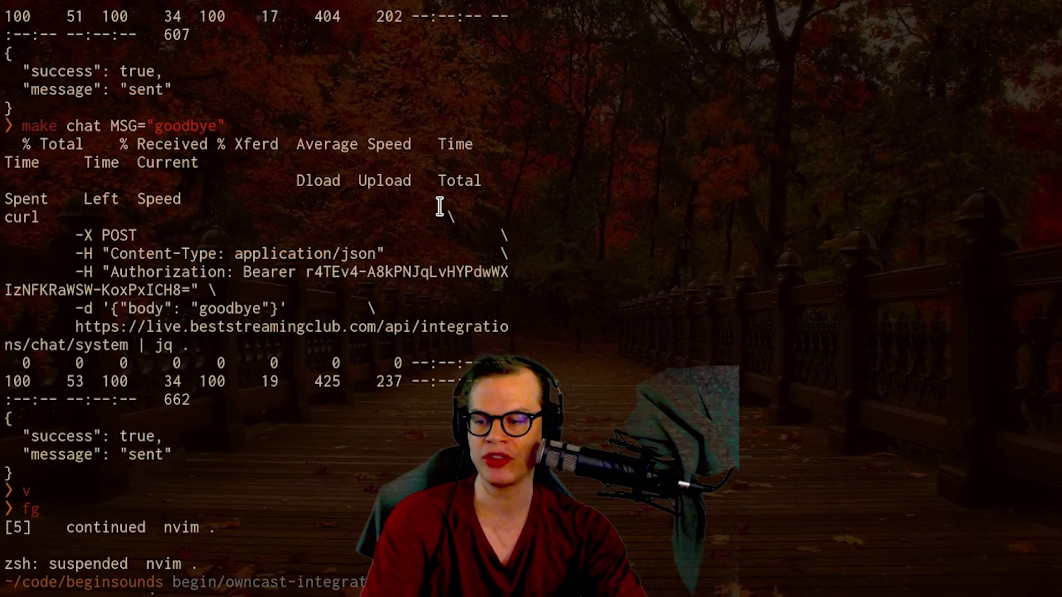
# - Post hello and sup to the stream chat with make chat from the terminal
pyautogui.press('Return')
pyautogui.press('super+f')
pyautogui.click(191, 33)
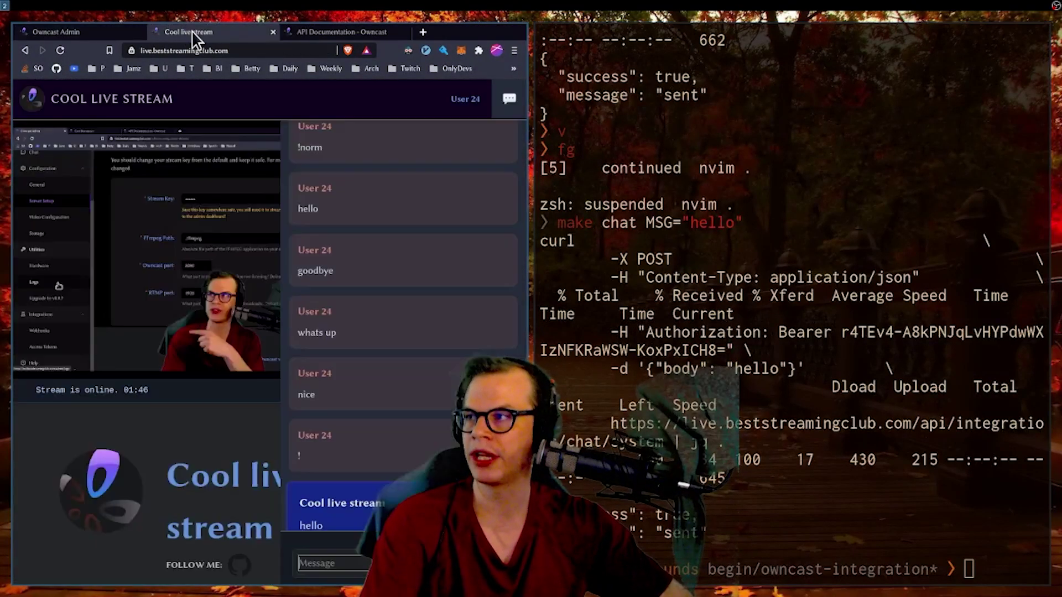
pyautogui.write('make chat')
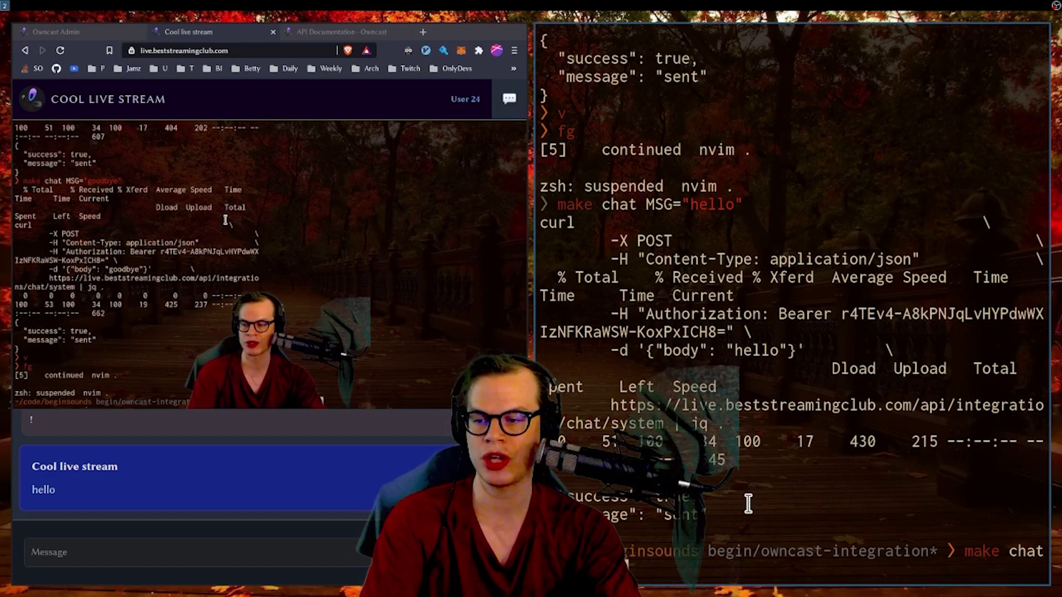
pyautogui.write(' MSG="sup"')
pyautogui.press('Return')
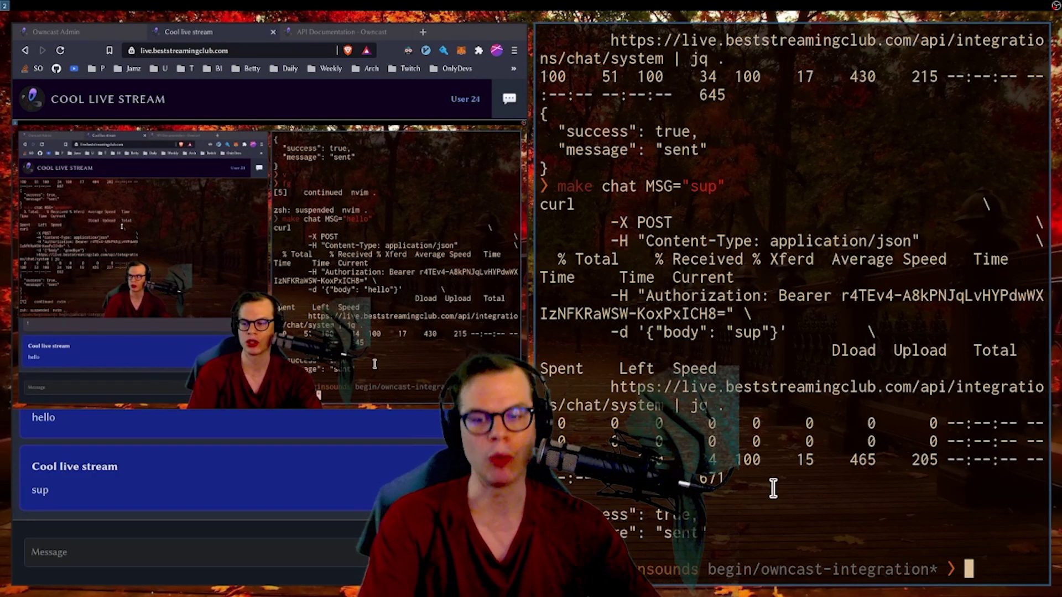
# - Delete the old ngrok webhook from Owncast Admin's Webhooks page
pyautogui.click(83, 26)
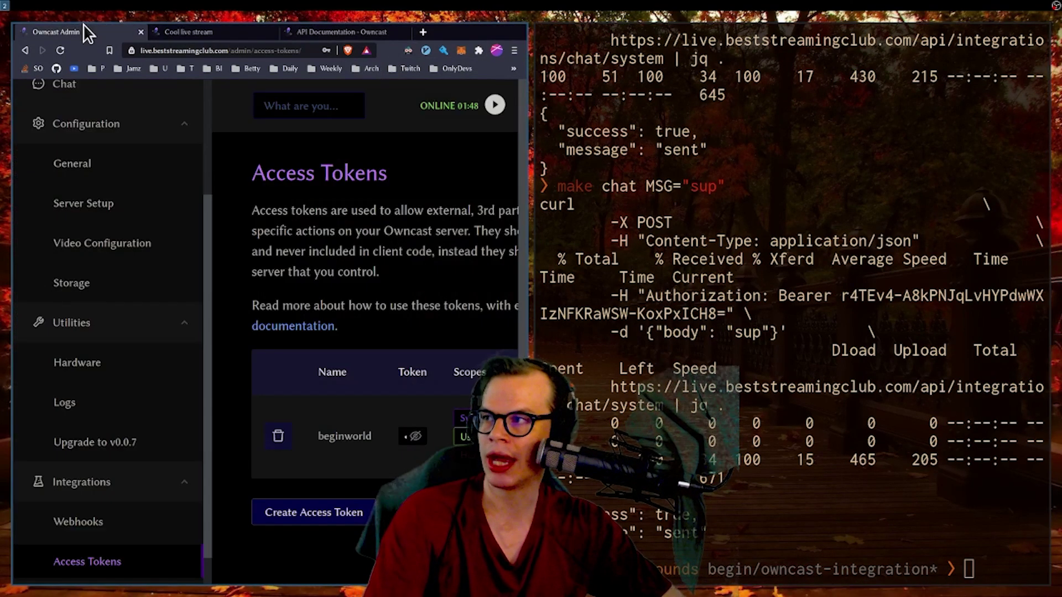
pyautogui.press('super+f')
pyautogui.click(75, 506)
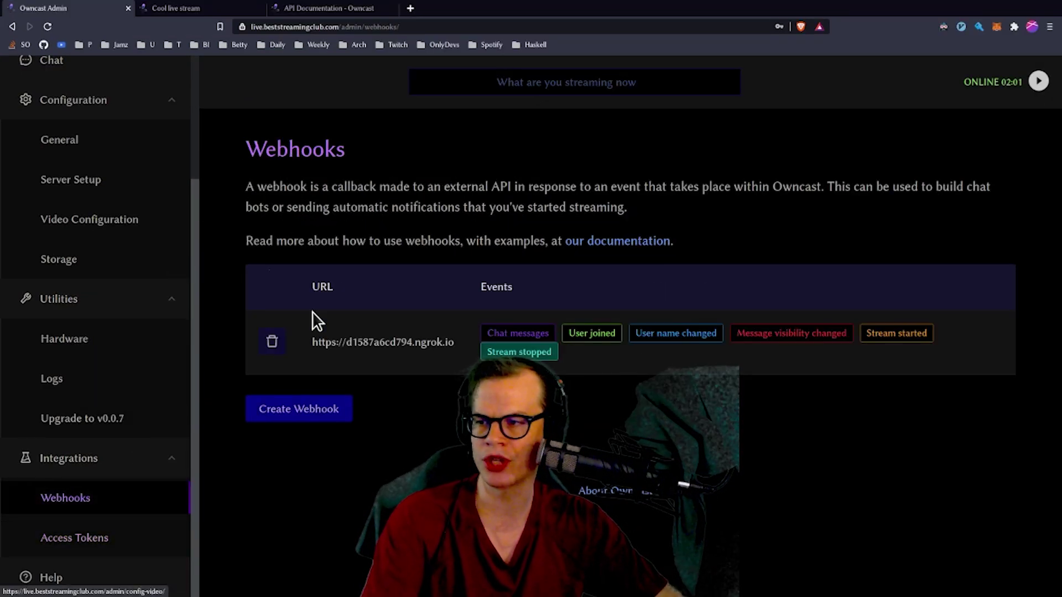
pyautogui.click(273, 343)
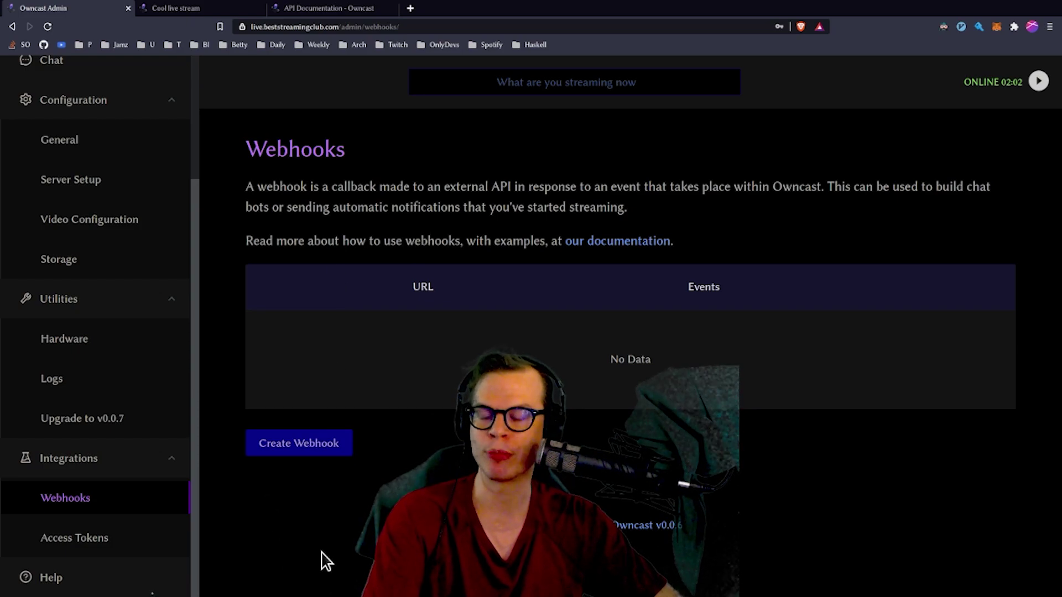
pyautogui.press('super+2')
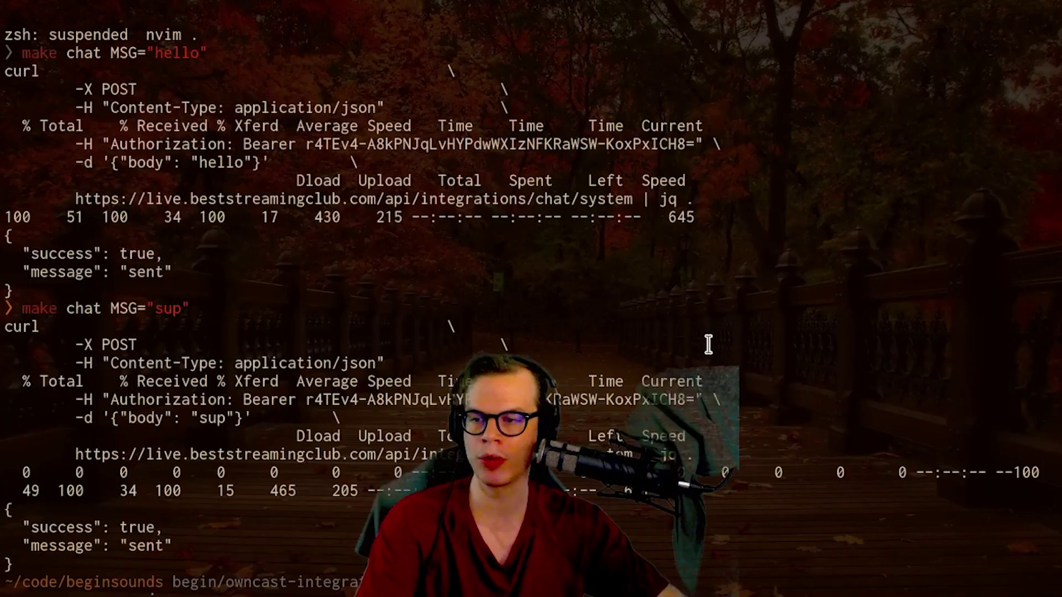
# - Restart the Owncast bot (bin/beginsounds -owncast) in the BOT RUNNING tmux window
pyautogui.hotkey('ctrl', 'b')
pyautogui.press('w')
pyautogui.press('Down')
pyautogui.press('Return')
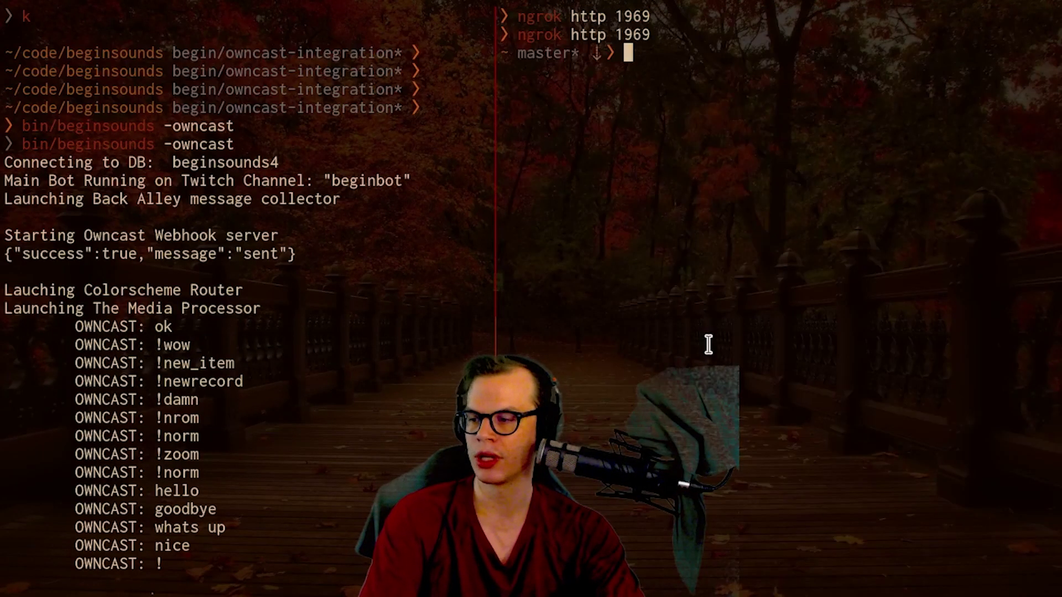
pyautogui.hotkey('ctrl', 'b')
pyautogui.press('Left')
pyautogui.hotkey('ctrl', 'c')
pyautogui.hotkey('ctrl', 'l')
pyautogui.press('Up')
pyautogui.press('Return')
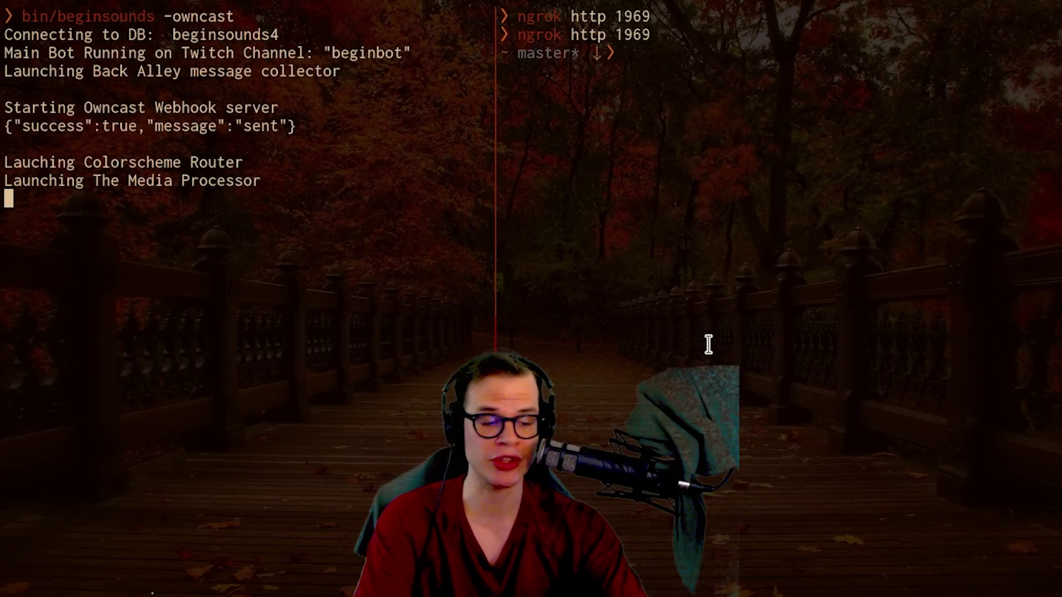
# - Rerun ngrok http 1969 and select the new https forwarding address
pyautogui.click(709, 345)
pyautogui.press('Up')
pyautogui.press('Return')
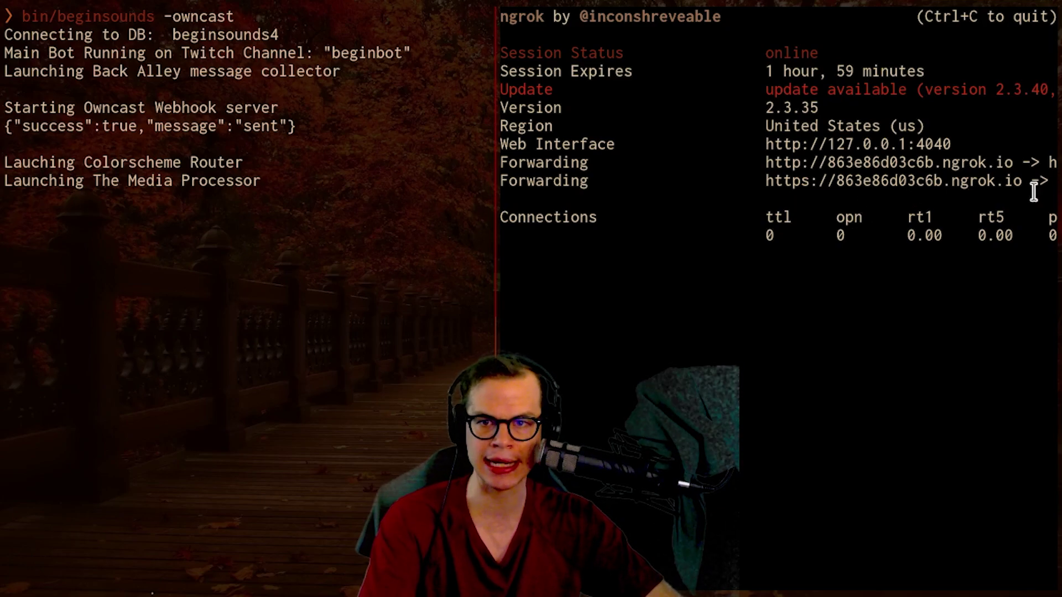
pyautogui.moveTo(1020, 184); pyautogui.dragTo(772, 180)
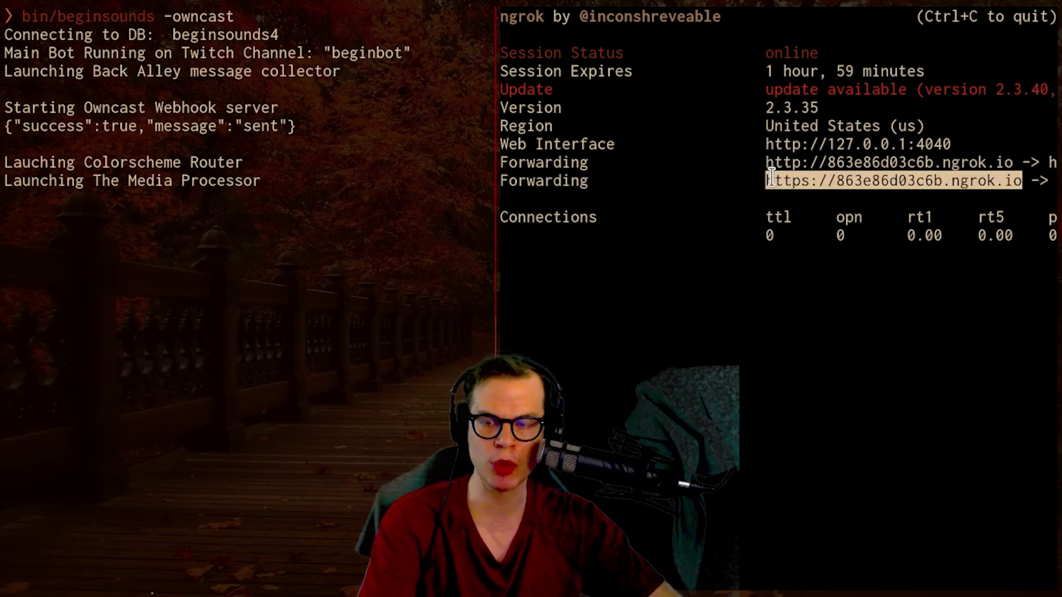
pyautogui.press('super+1')
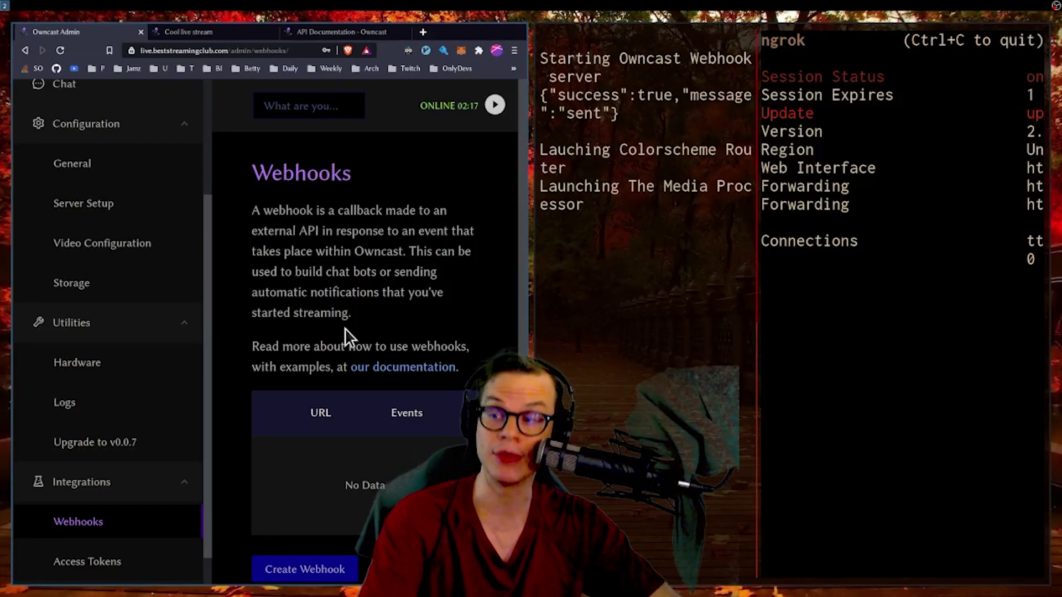
pyautogui.press('super+f')
pyautogui.click(284, 451)
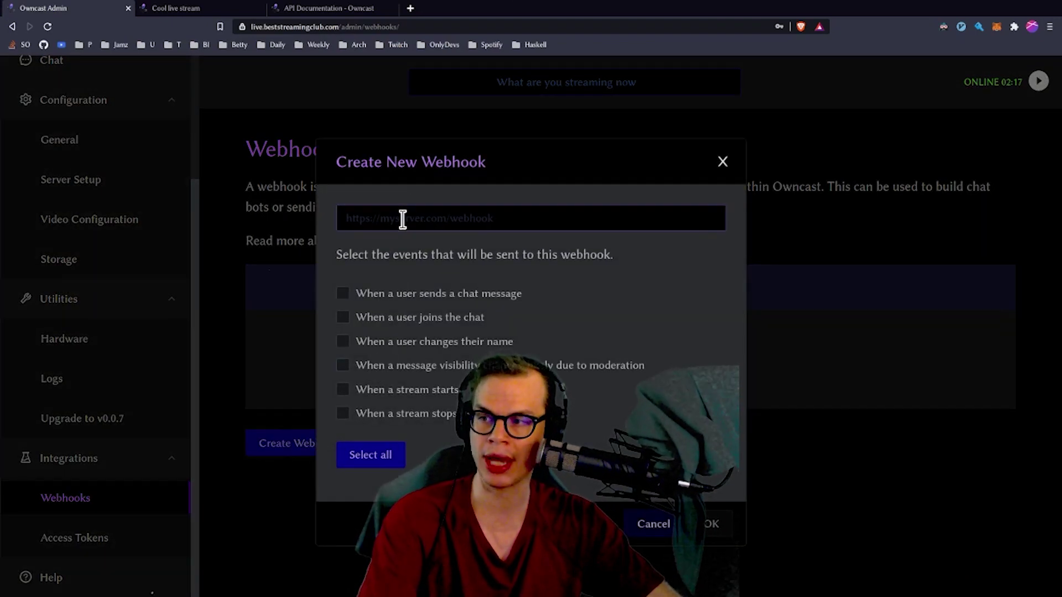
pyautogui.click(357, 456)
pyautogui.click(374, 220)
pyautogui.hotkey('ctrl', 'v')
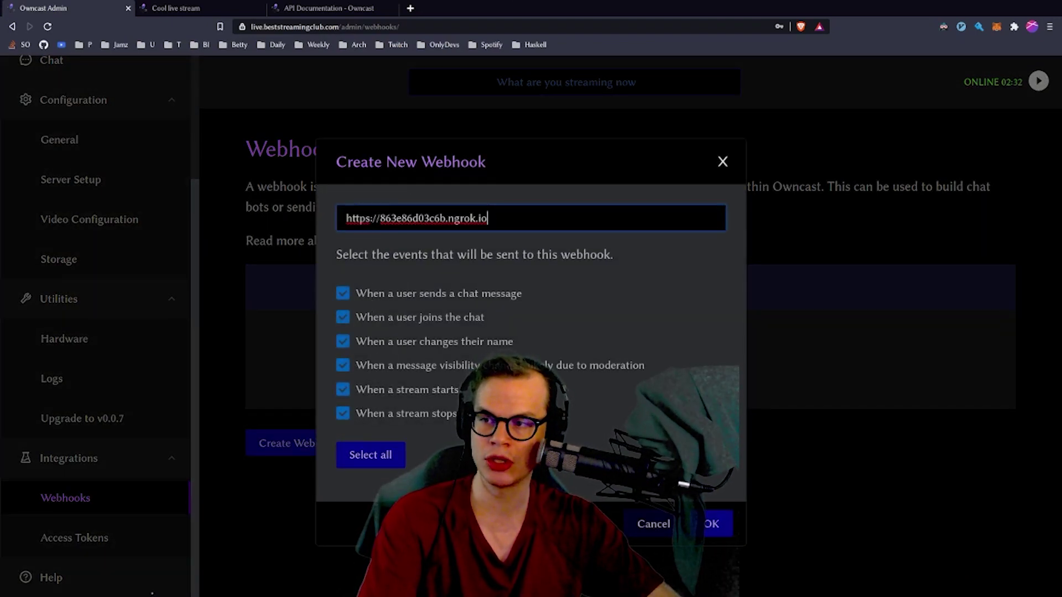
pyautogui.click(712, 525)
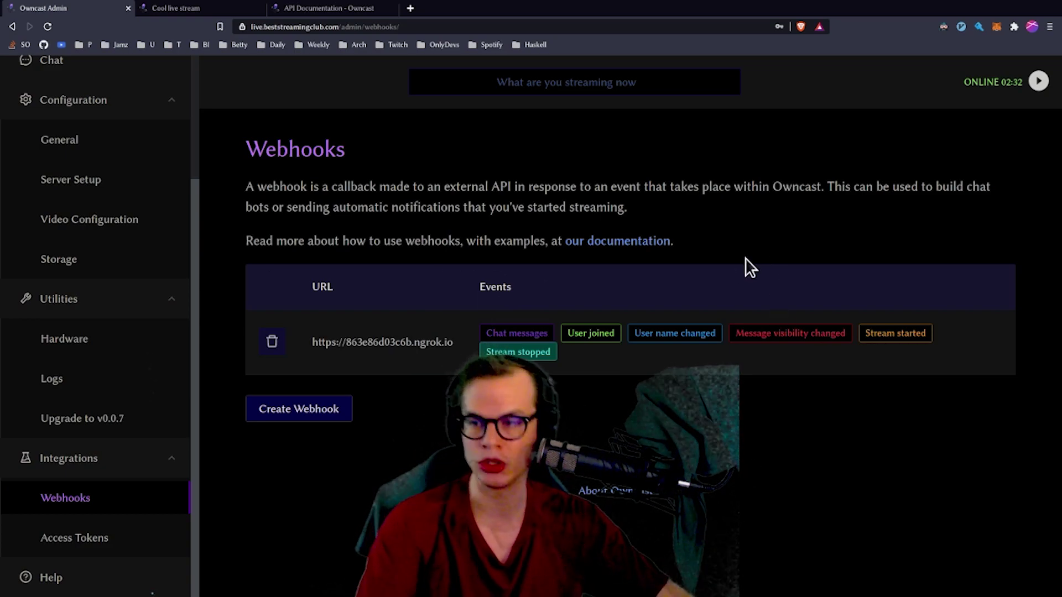
pyautogui.press('super+f')
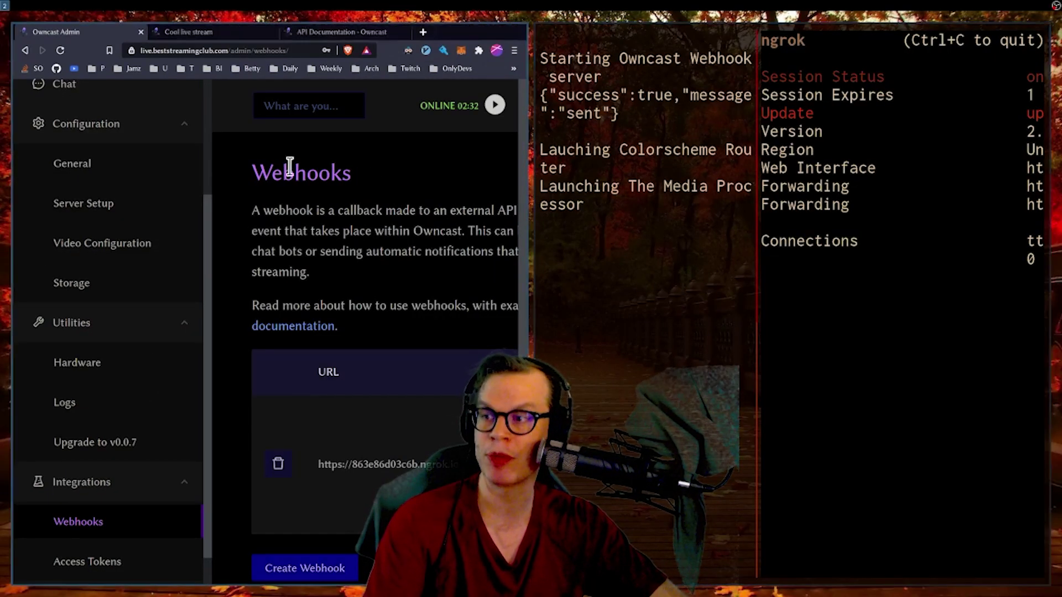
# - Send hello in the Cool live stream chat
pyautogui.click(199, 31)
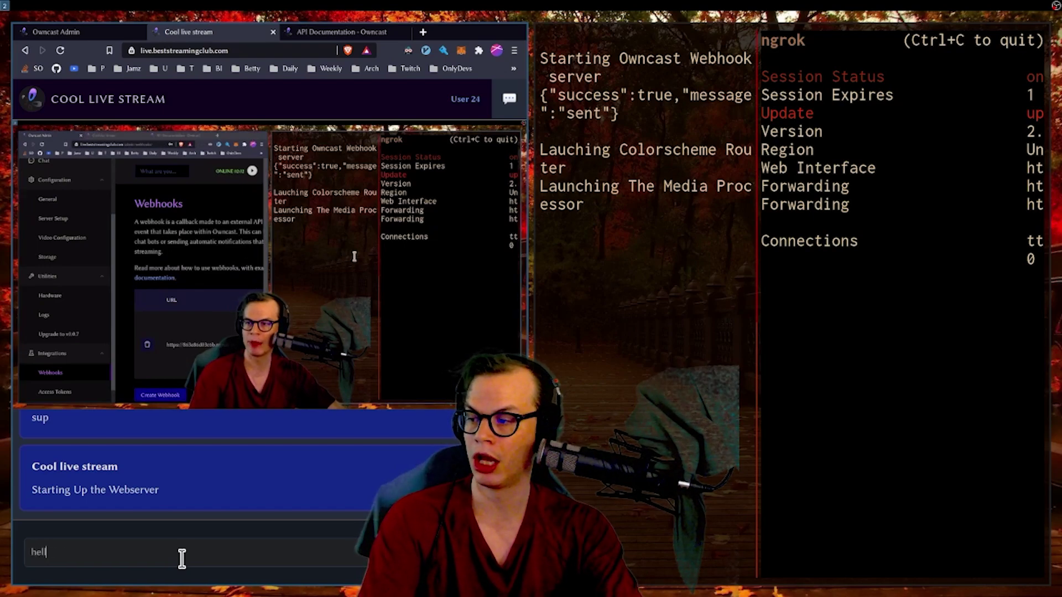
pyautogui.write('o')
pyautogui.press('Return')
# - Check the terminal log for the OWNCAST: hello line
pyautogui.press('super+f')
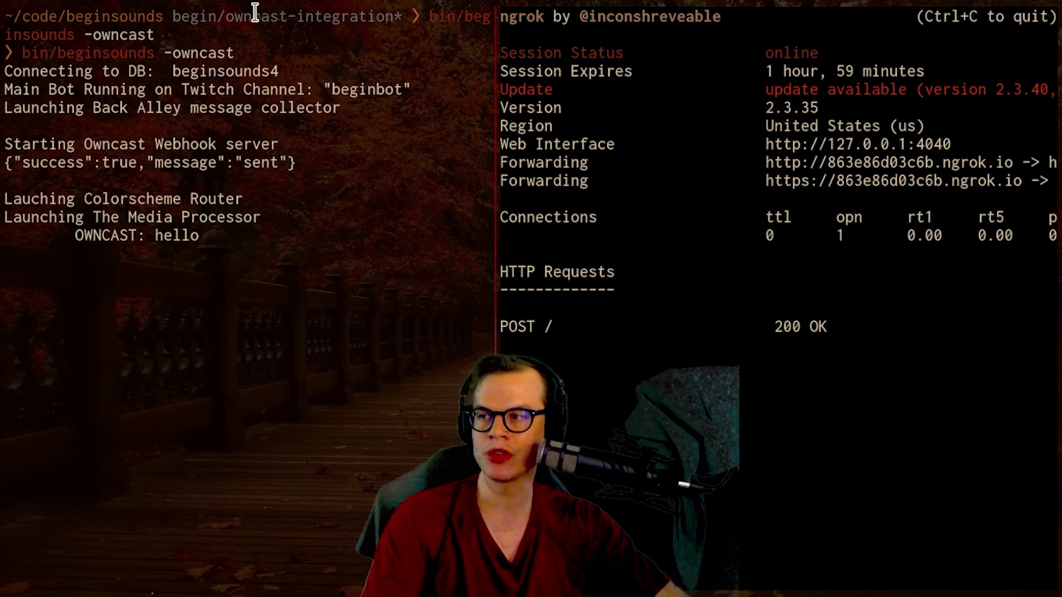
pyautogui.tripleClick(72, 236)
pyautogui.click(252, 238)
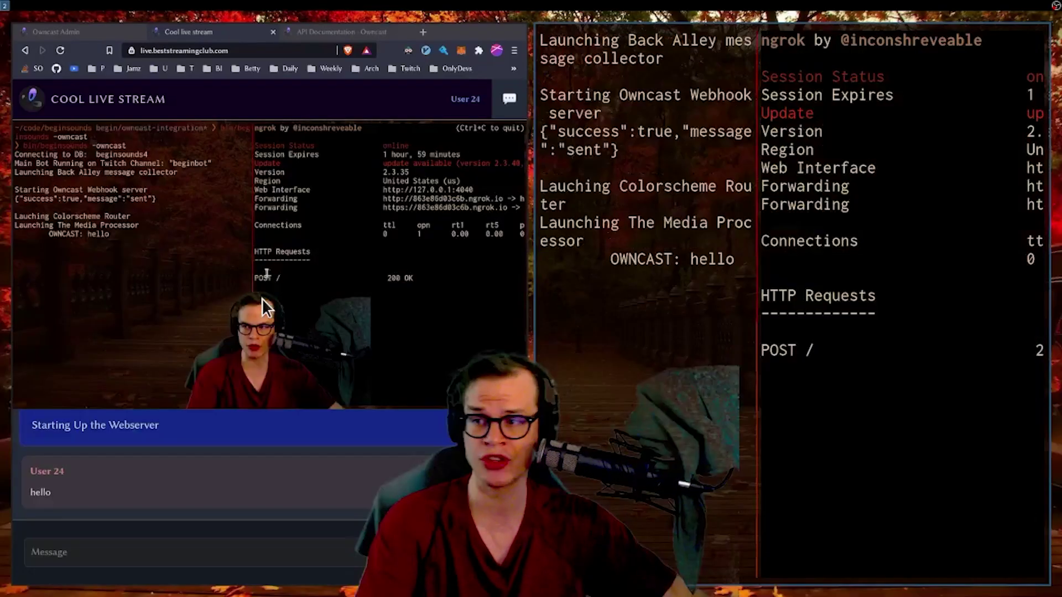
pyautogui.click(216, 554)
# - Send the commands !new_record, !new_item and !newrecord in the stream chat
pyautogui.write('!new_record')
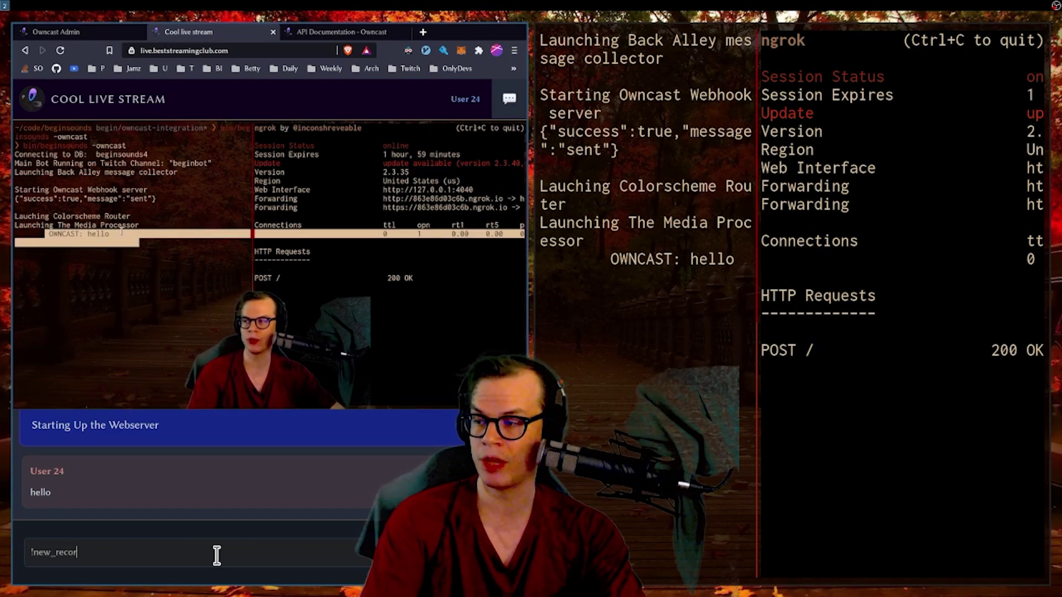
pyautogui.press('Return')
pyautogui.write('!new_re')
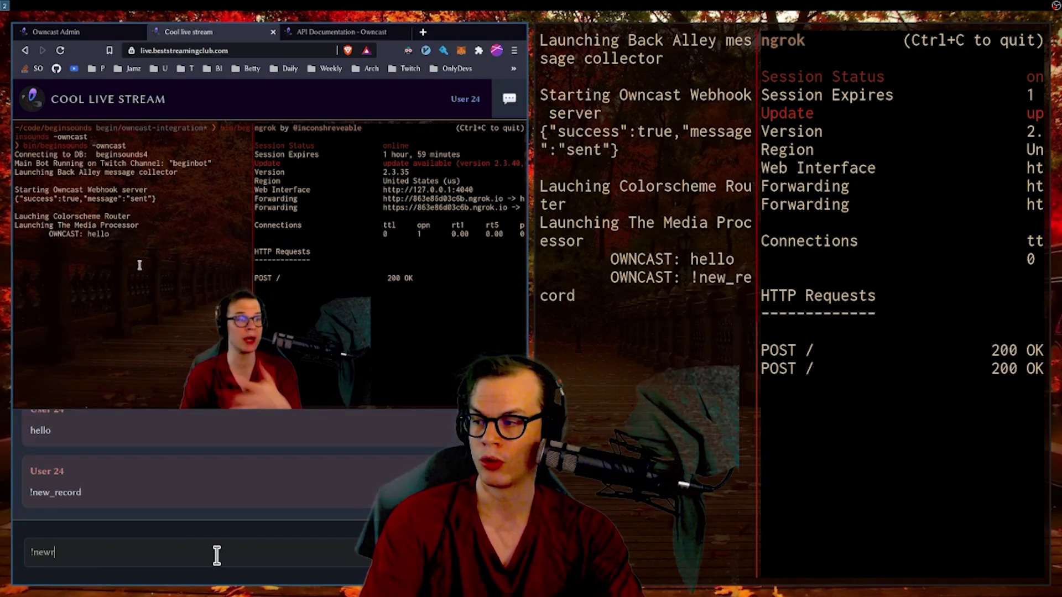
pyautogui.write('cord')
pyautogui.hotkey('ctrl', 'a')
pyautogui.press('BackSpace')
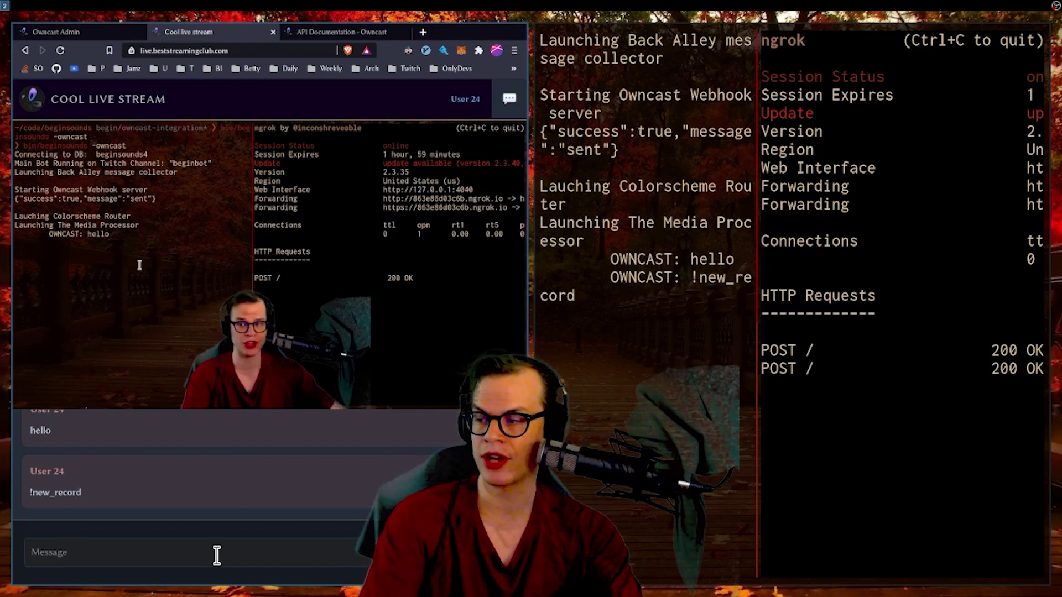
pyautogui.write('!new_item')
pyautogui.press('Return')
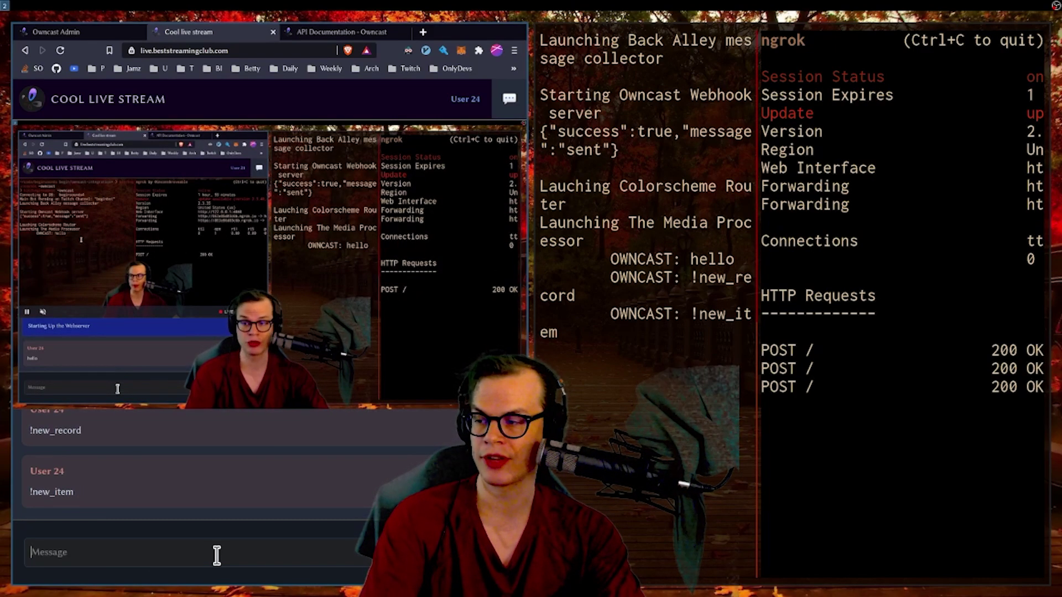
pyautogui.write('!nre')
pyautogui.press('BackSpace')
pyautogui.press('BackSpace')
pyautogui.write('ewre')
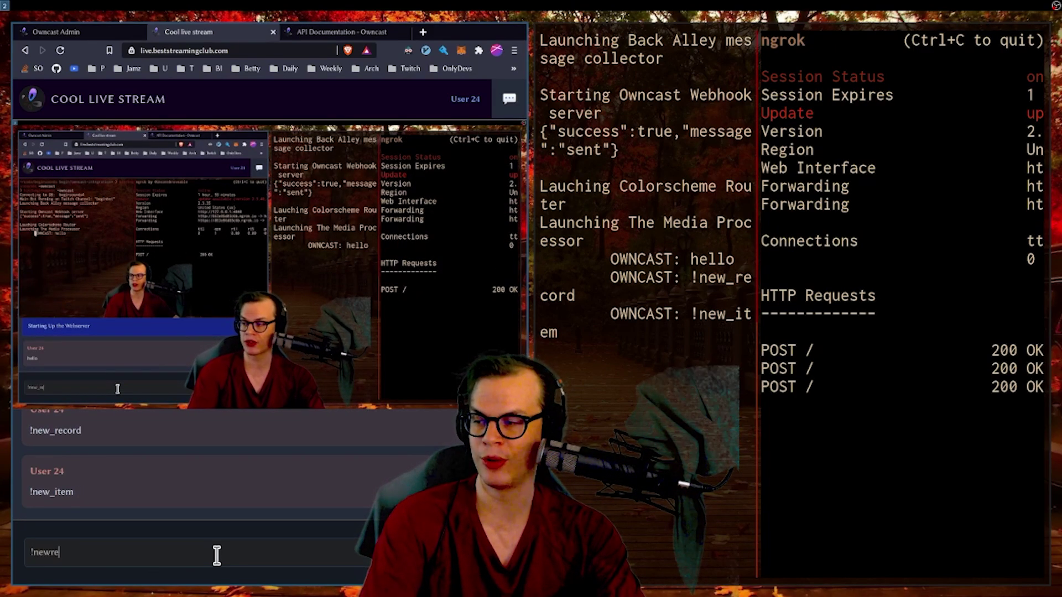
pyautogui.write('cord')
pyautogui.press('Return')
# - Send the commands !wow, !clap and !norm in the stream chat
pyautogui.write('!w')
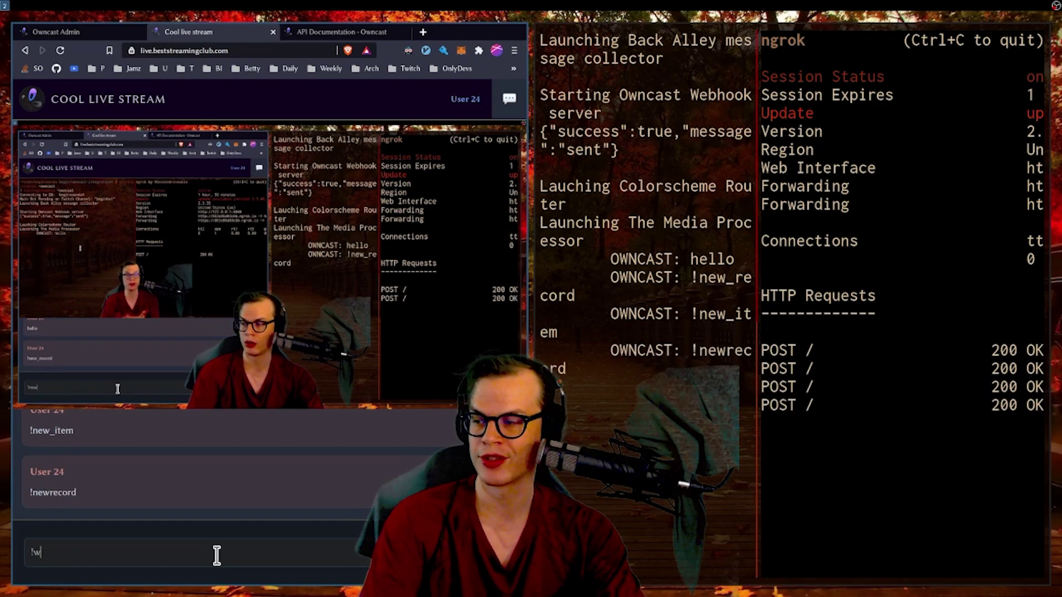
pyautogui.write('ow')
pyautogui.press('Return')
pyautogui.write('!C')
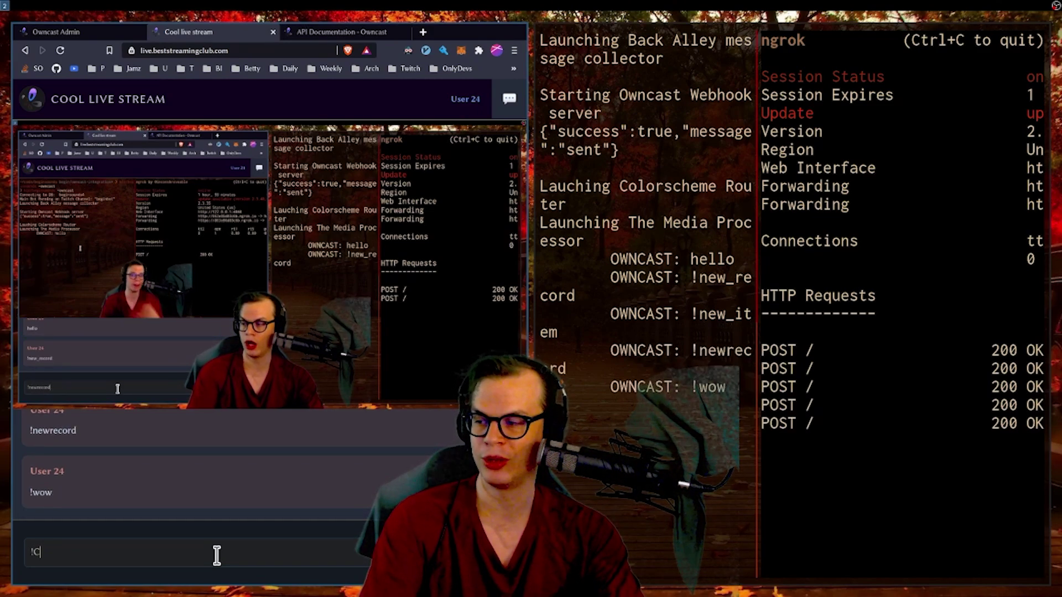
pyautogui.press('BackSpace')
pyautogui.write('clap')
pyautogui.press('Return')
pyautogui.write('!')
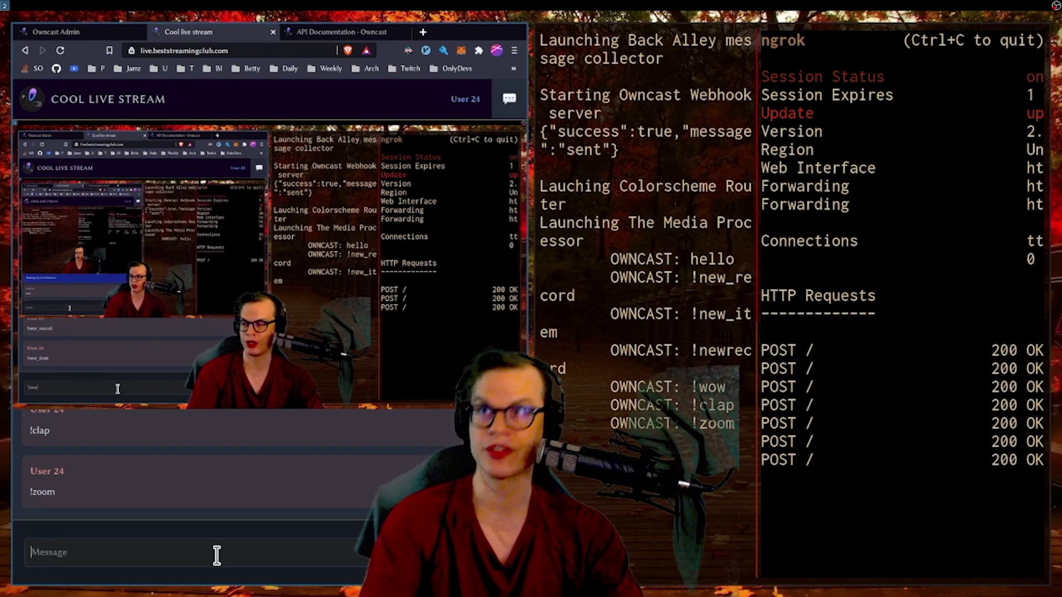
pyautogui.write('!')
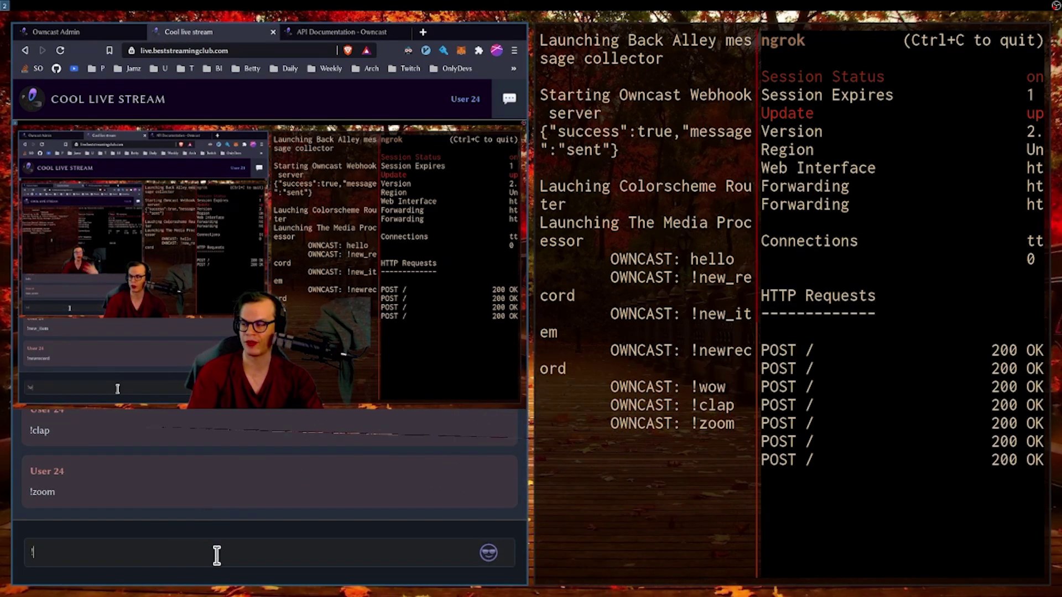
pyautogui.write('nor')
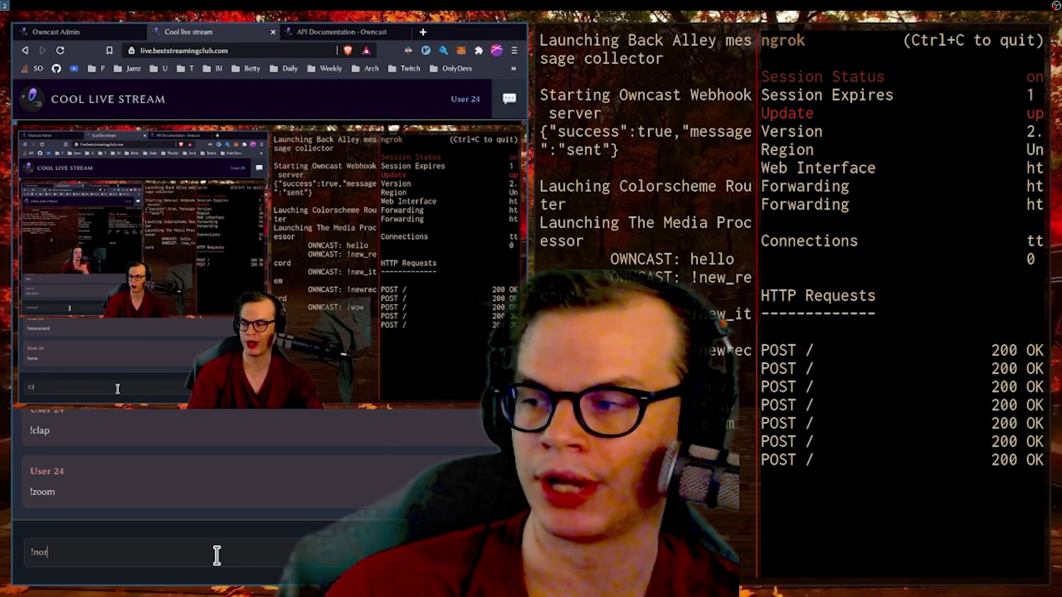
pyautogui.write('m')
pyautogui.press('Return')
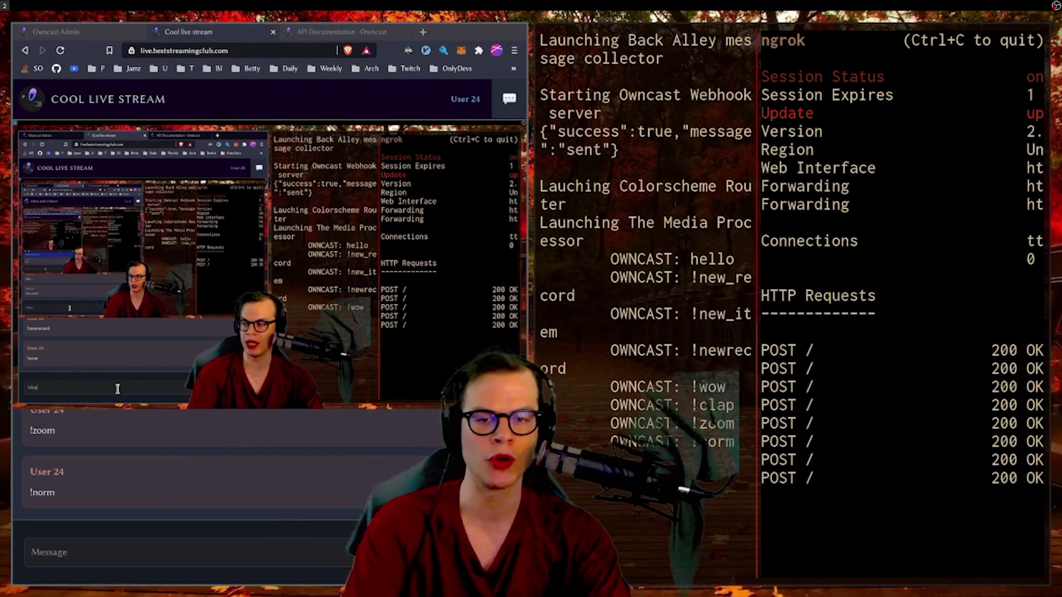